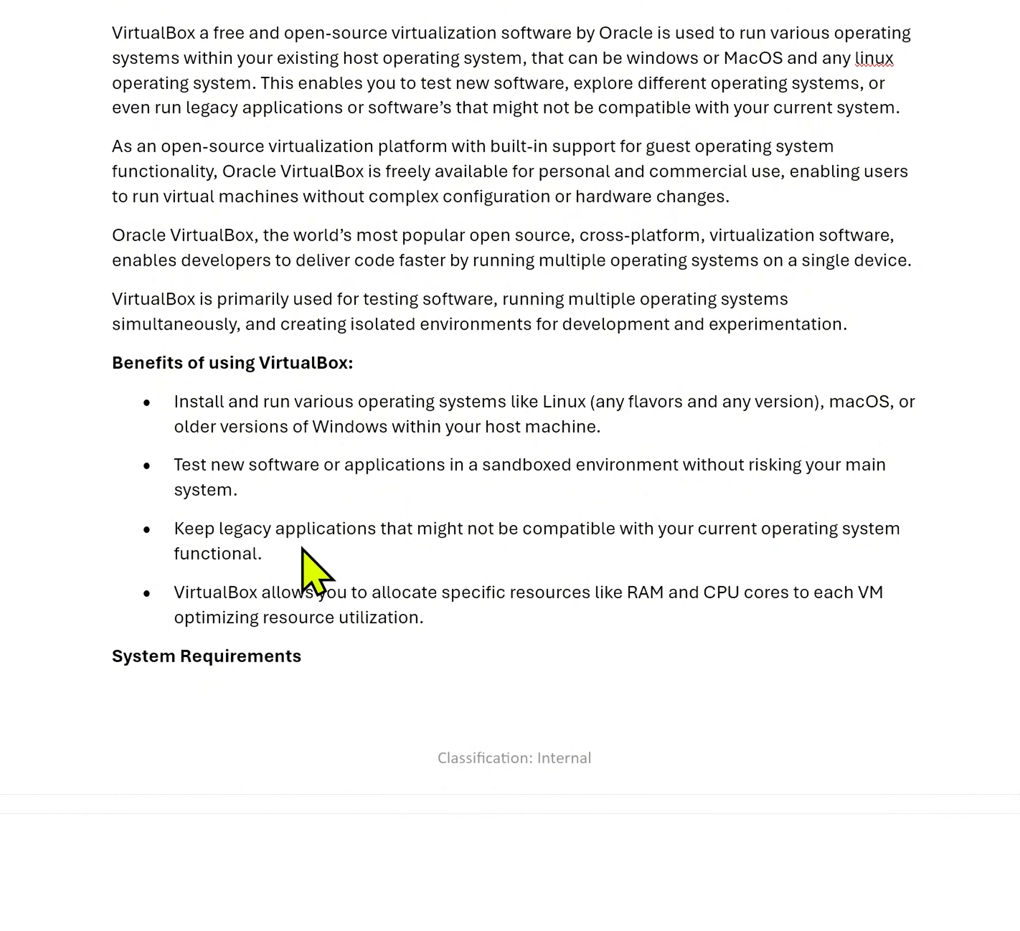
Scroll down to the System Requirements list and the Dell BIOS steps (F2, Advanced tab, F10)
scroll(86, 543, "down", 4)
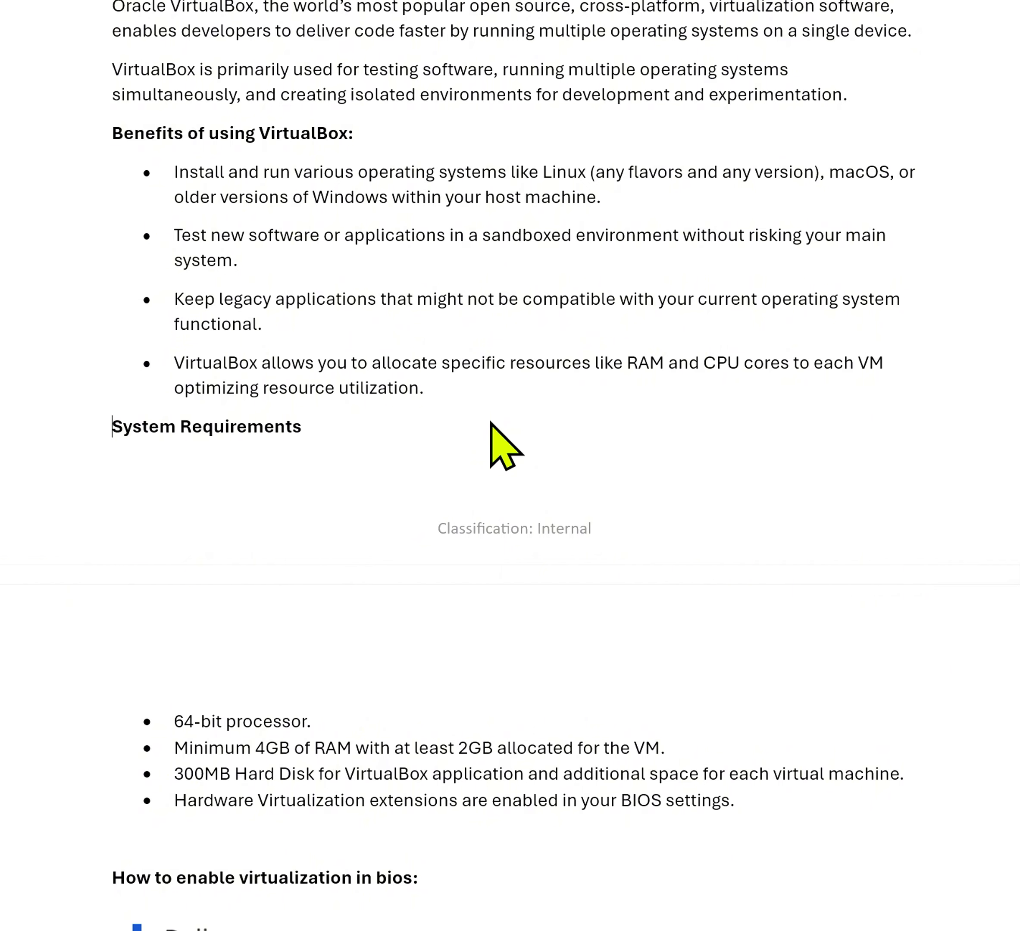
scroll(491, 461, "down", 5)
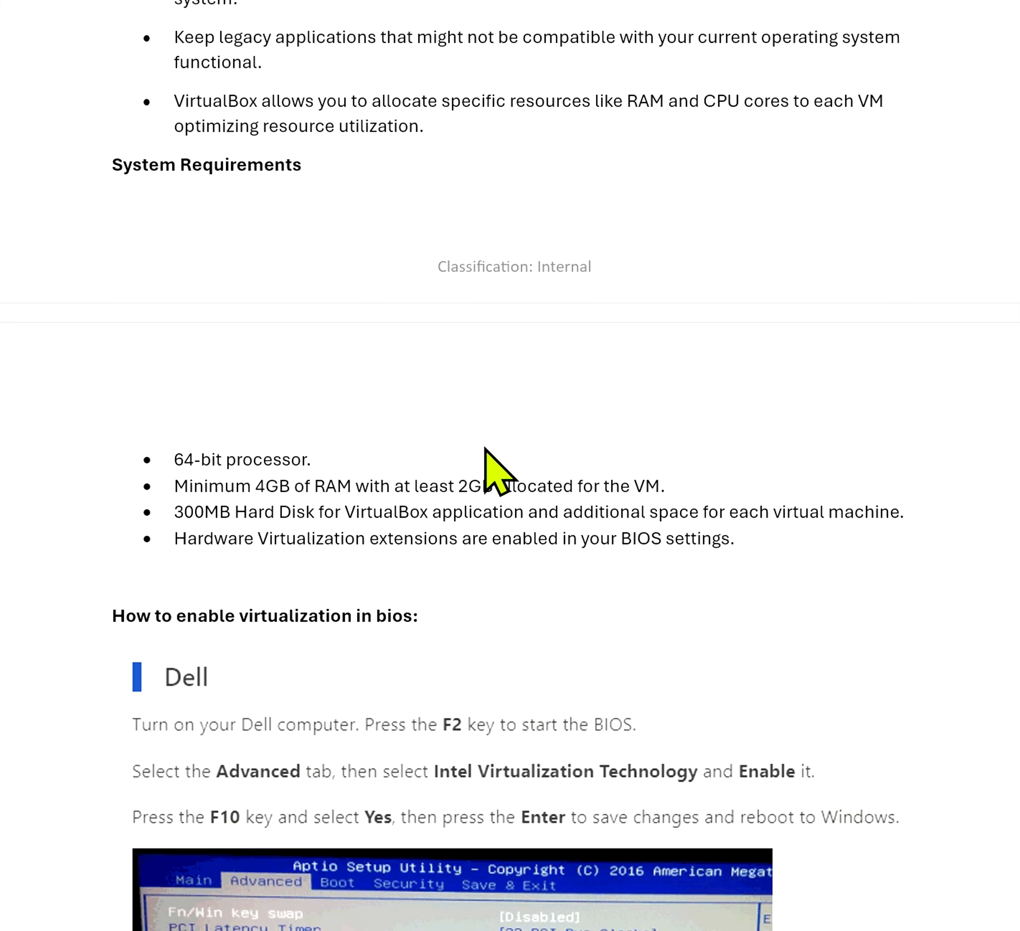
scroll(485, 448, "down", 1)
scroll(471, 463, "down", 2)
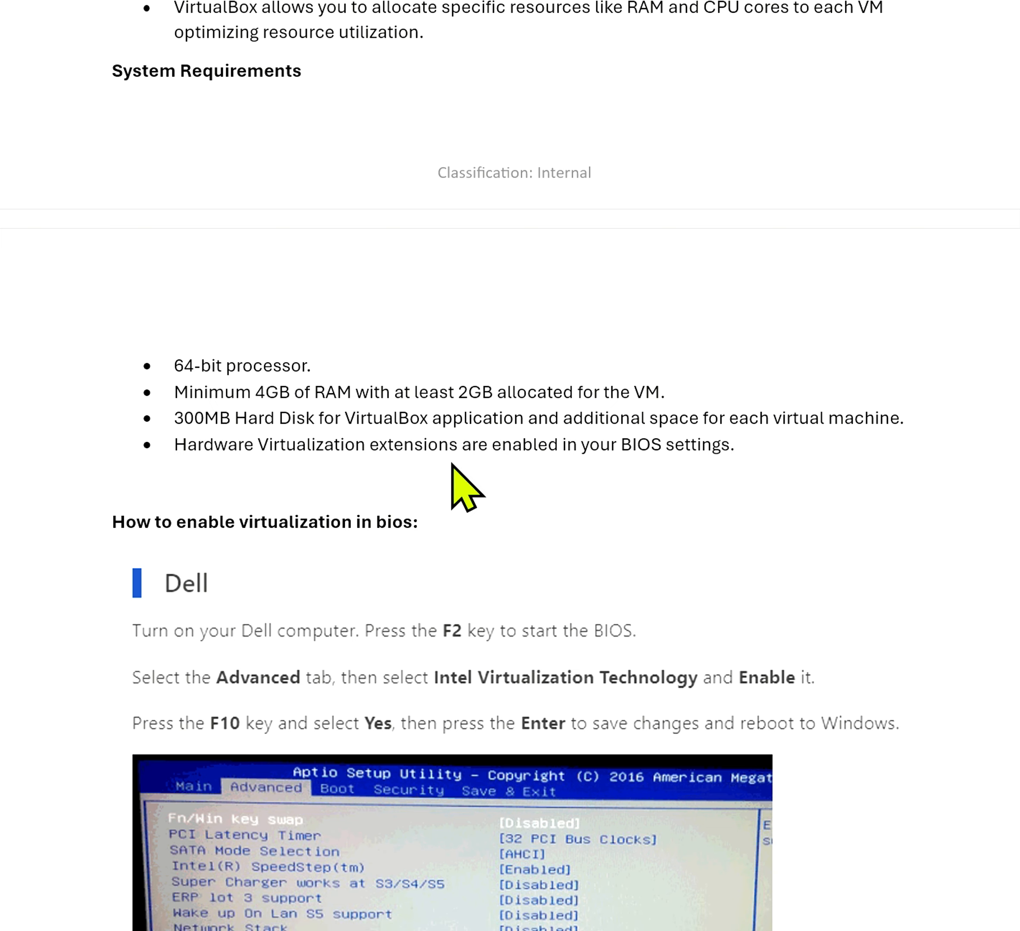
Scroll past the BIOS screenshot to the Host and Guest Operating System explanations
scroll(452, 465, "down", 3)
scroll(464, 486, "down", 5)
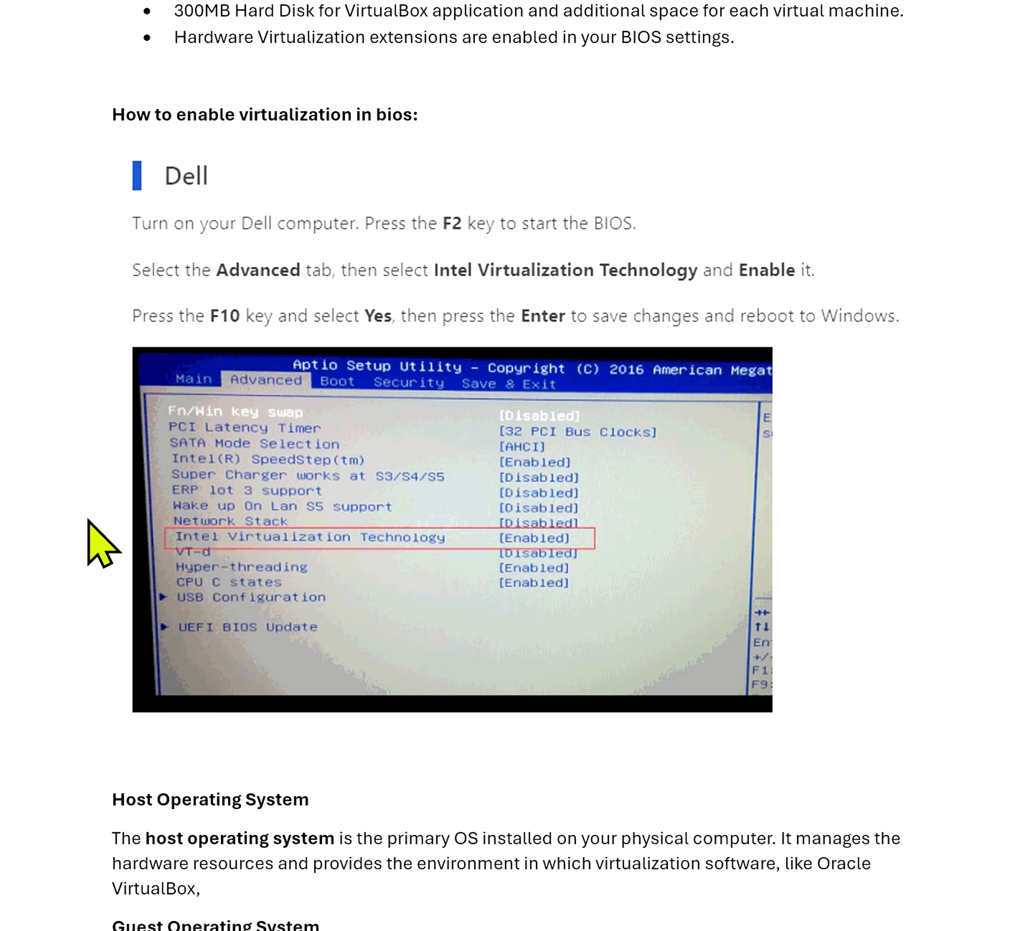
scroll(88, 520, "down", 8)
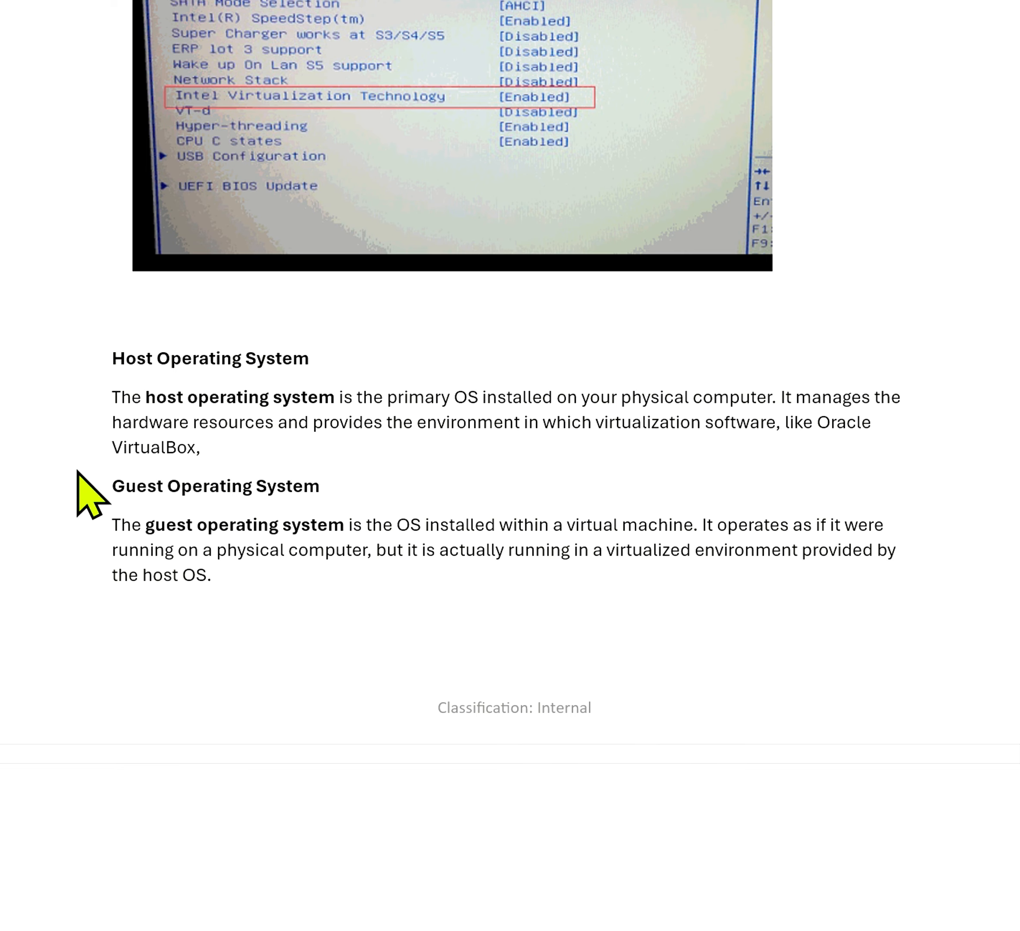
scroll(78, 472, "down", 5)
scroll(78, 472, "up", 10)
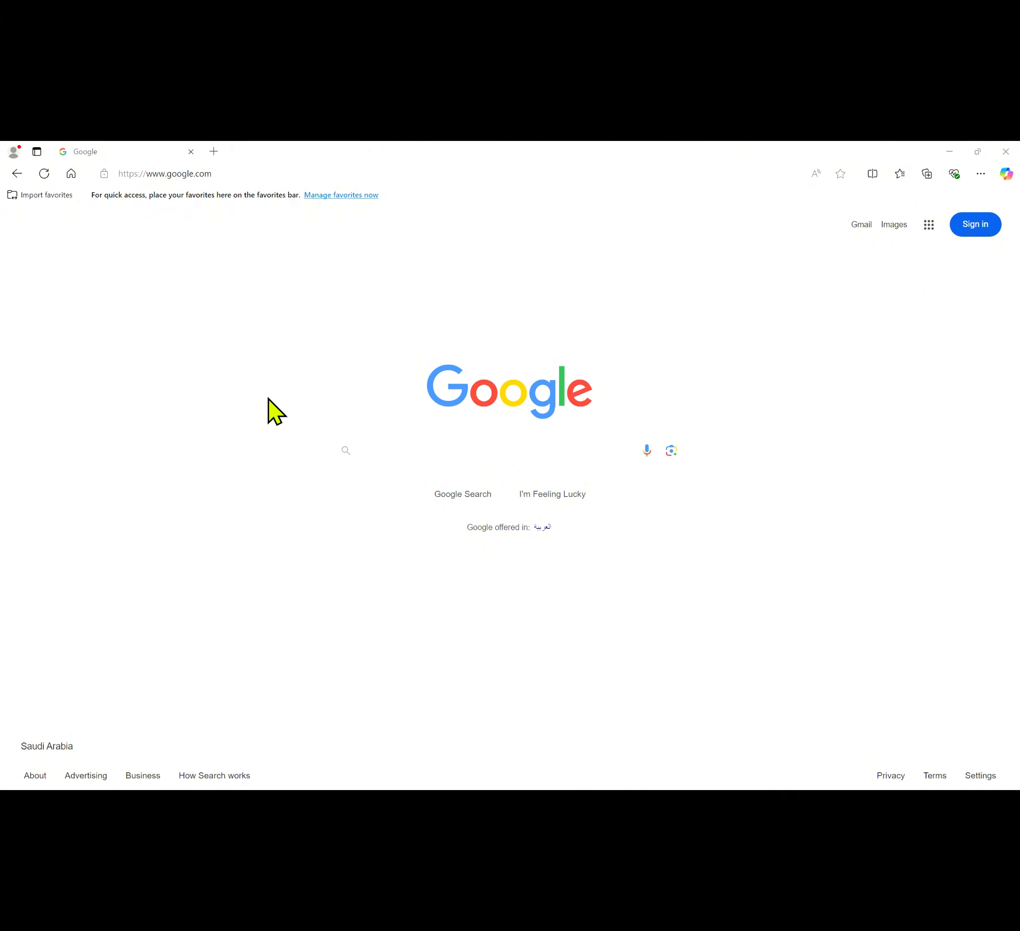
Search Google for 'oracle virtualbox download' and open the Oracle VM VirtualBox - Downloads result
left_click(419, 448)
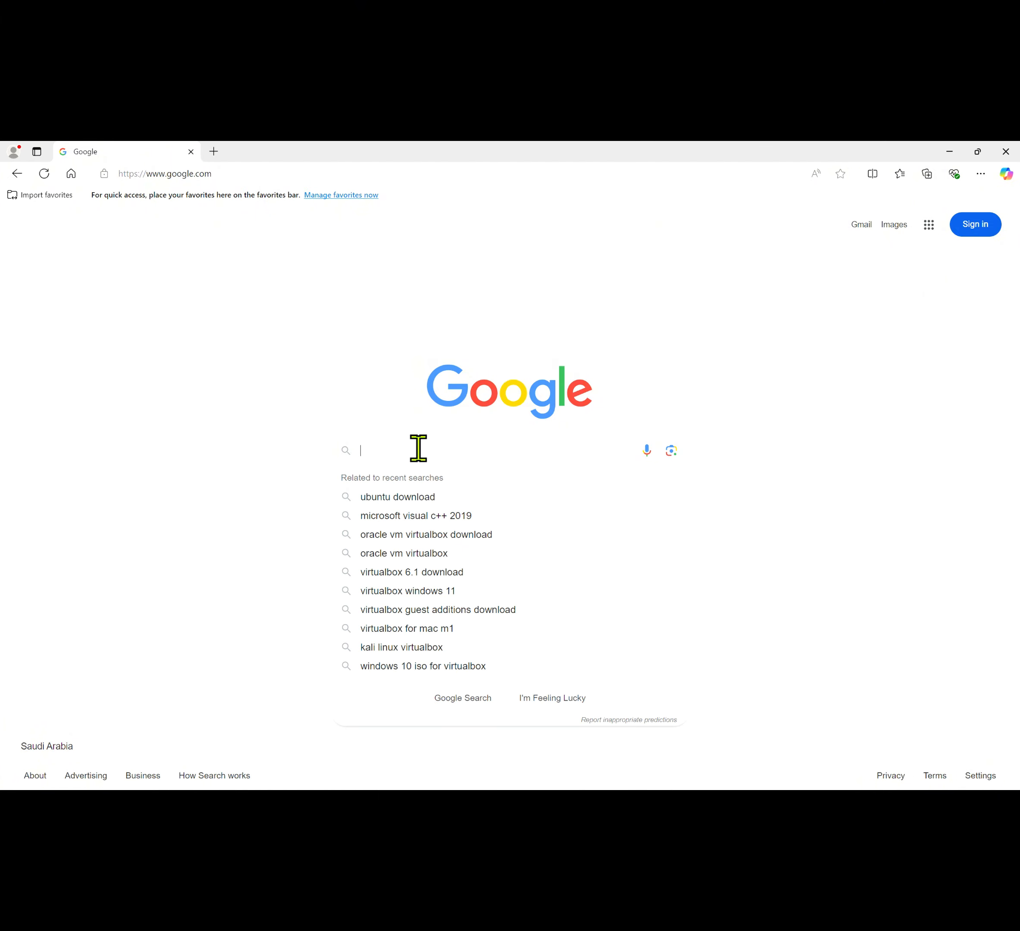
type("oracle")
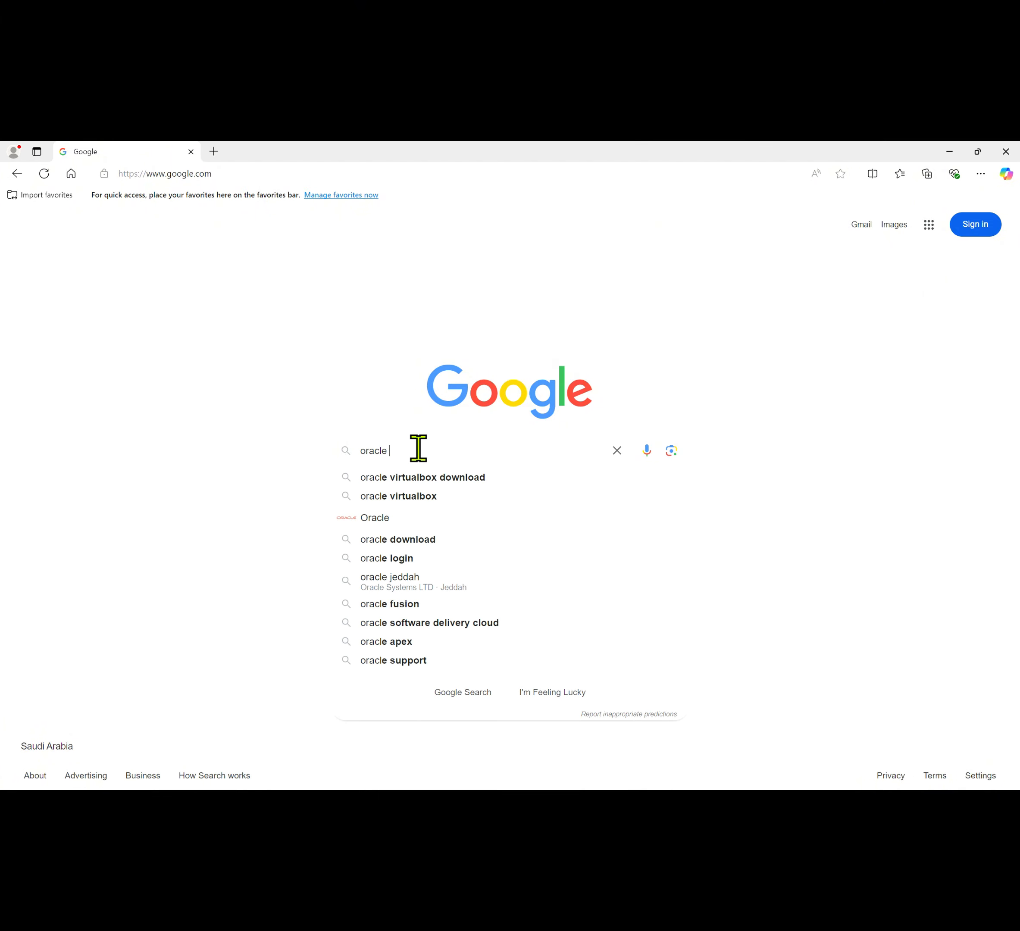
type(" virtualbox download")
key("Return")
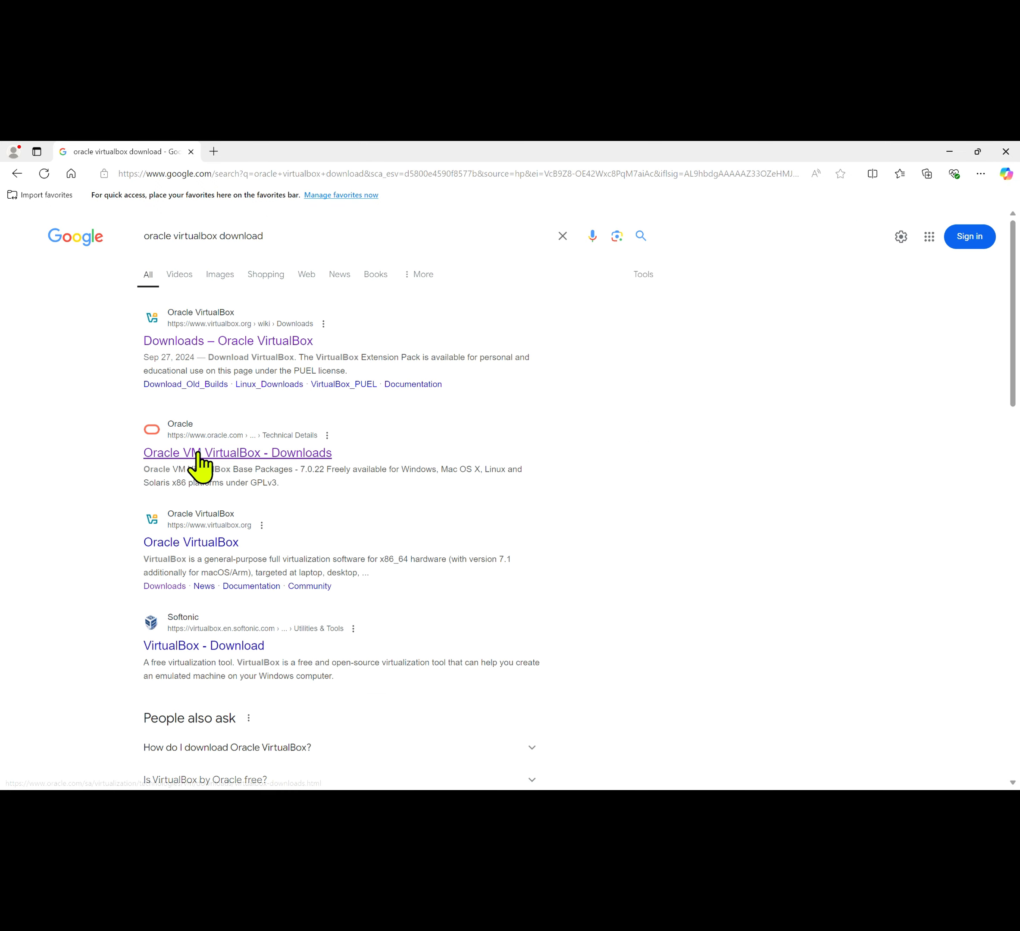
left_click(233, 455)
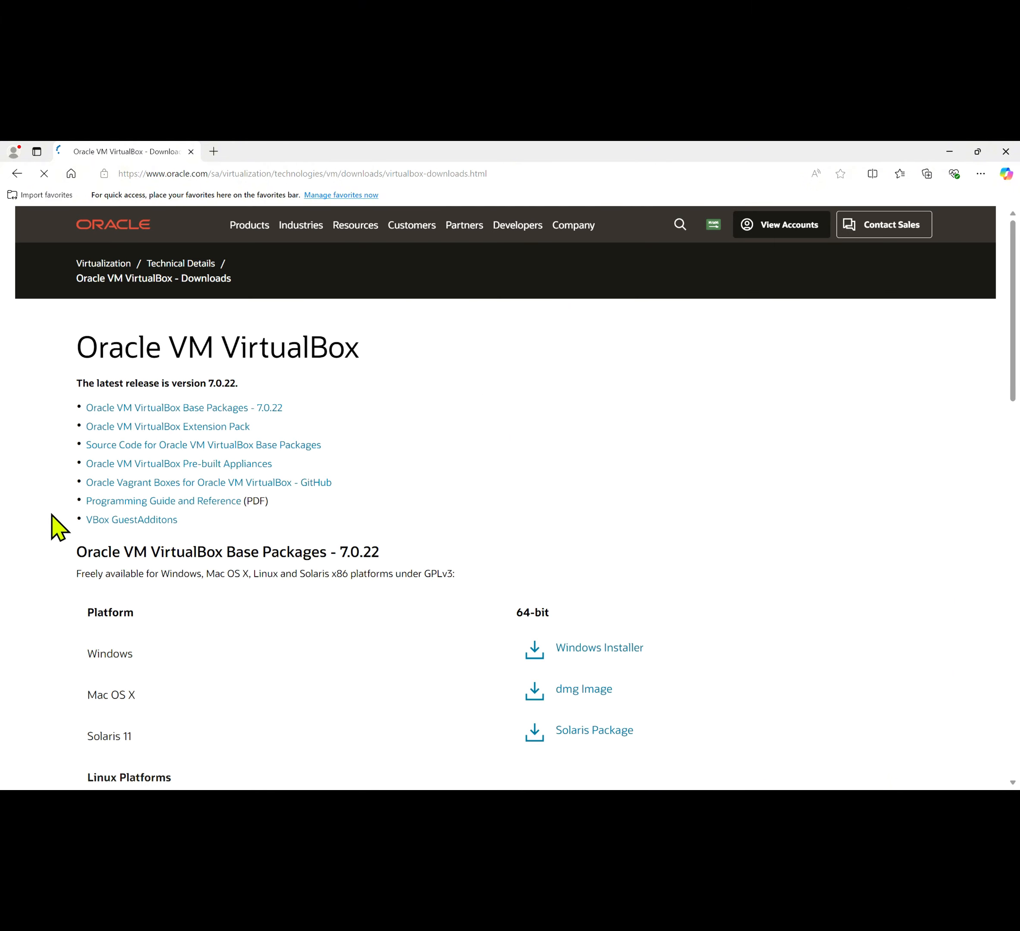
Download the VirtualBox 7.0.22 Windows installer from Base Packages and show it in its folder
scroll(57, 527, "down", 3)
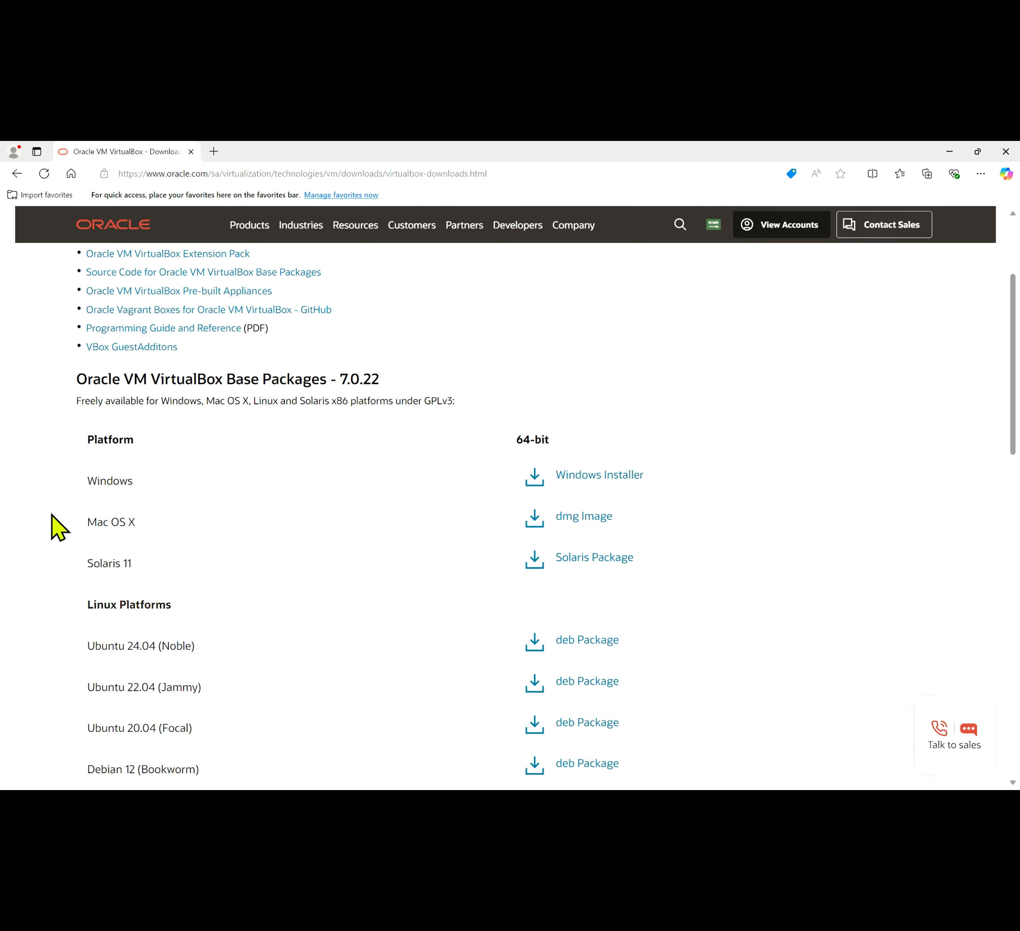
scroll(59, 527, "down", 1)
scroll(57, 527, "down", 1)
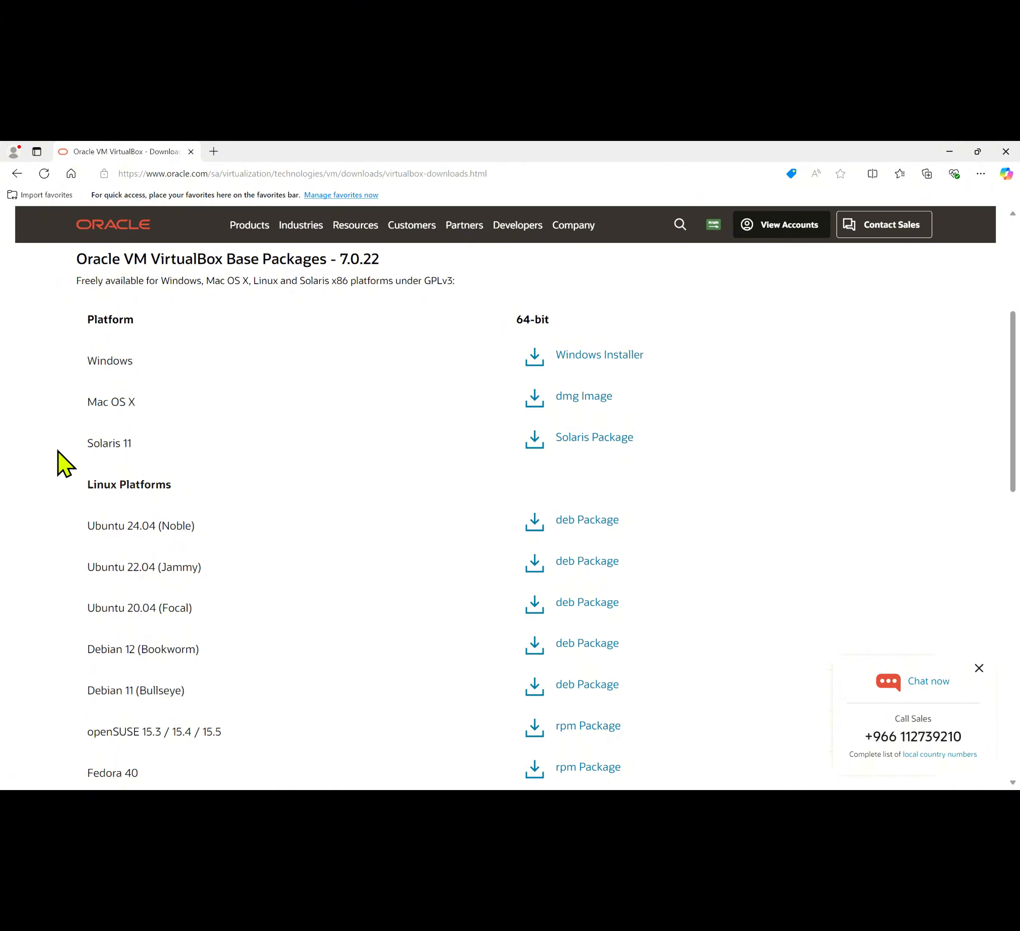
scroll(55, 506, "down", 2)
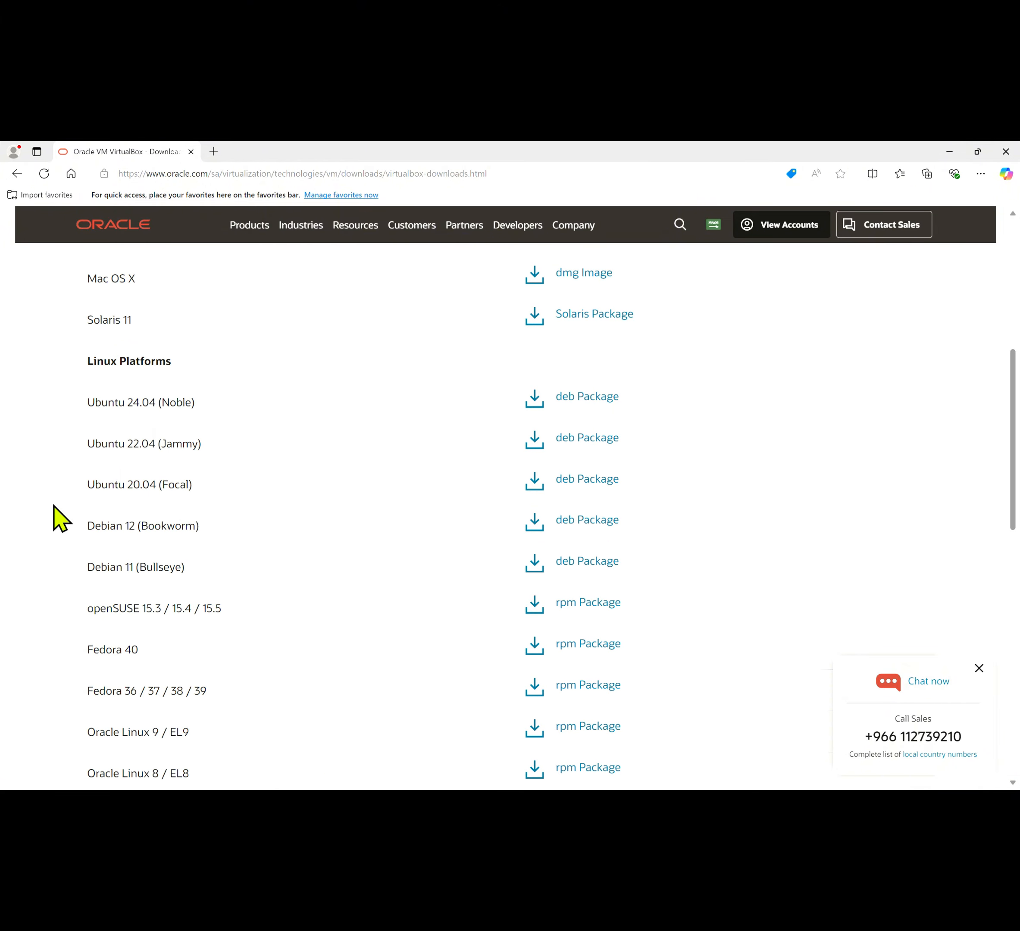
scroll(61, 519, "down", 1)
scroll(61, 519, "down", 1)
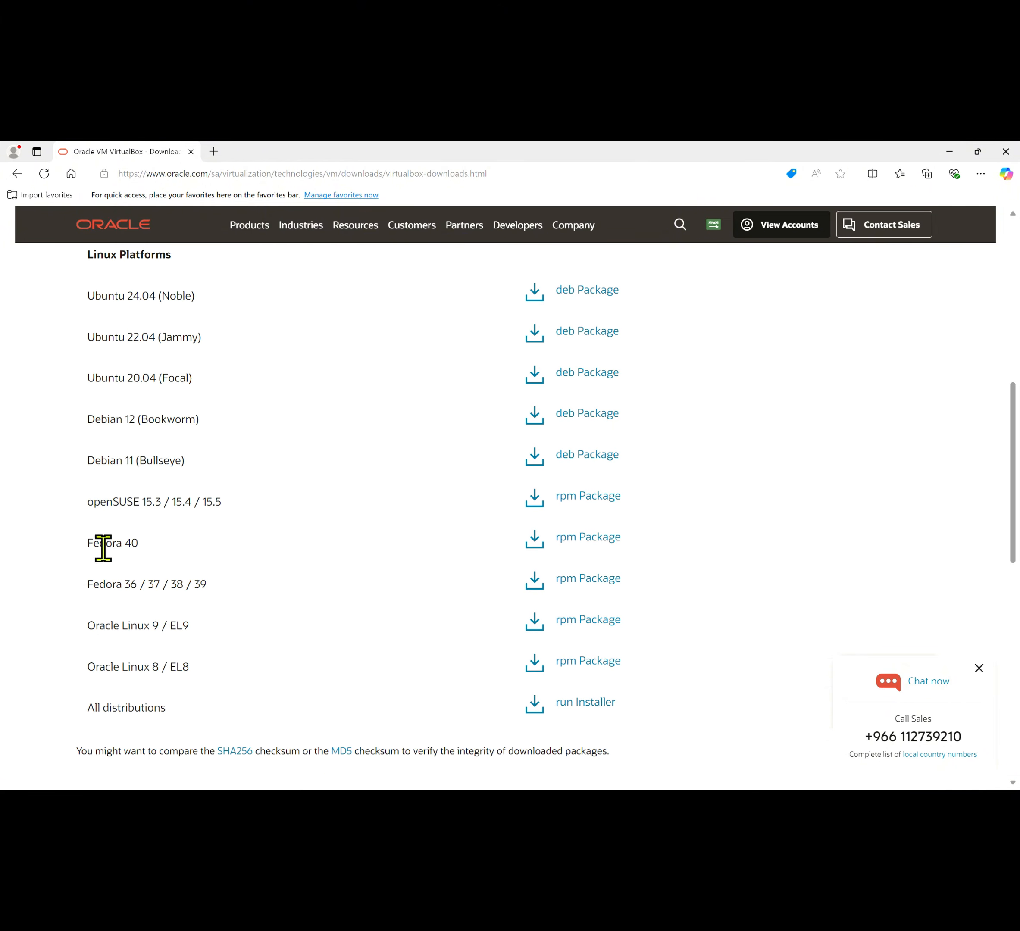
scroll(51, 589, "up", 5)
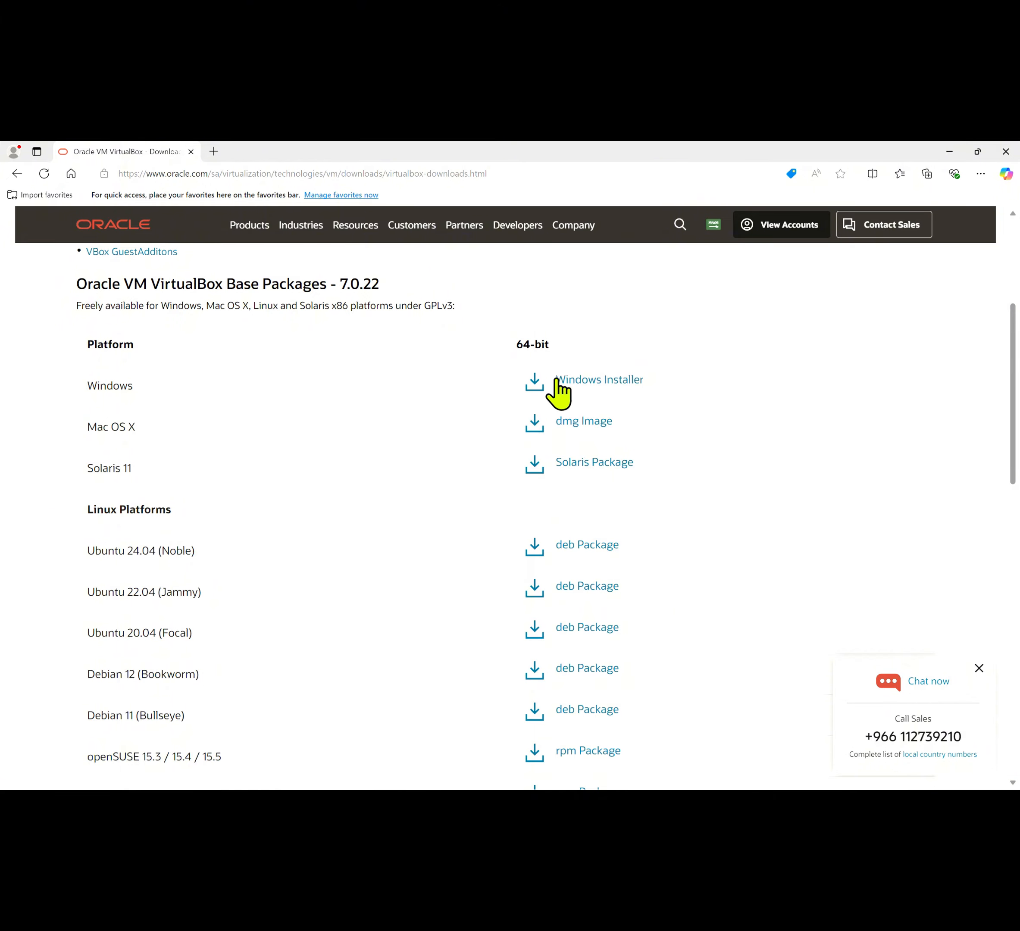
left_click(576, 380)
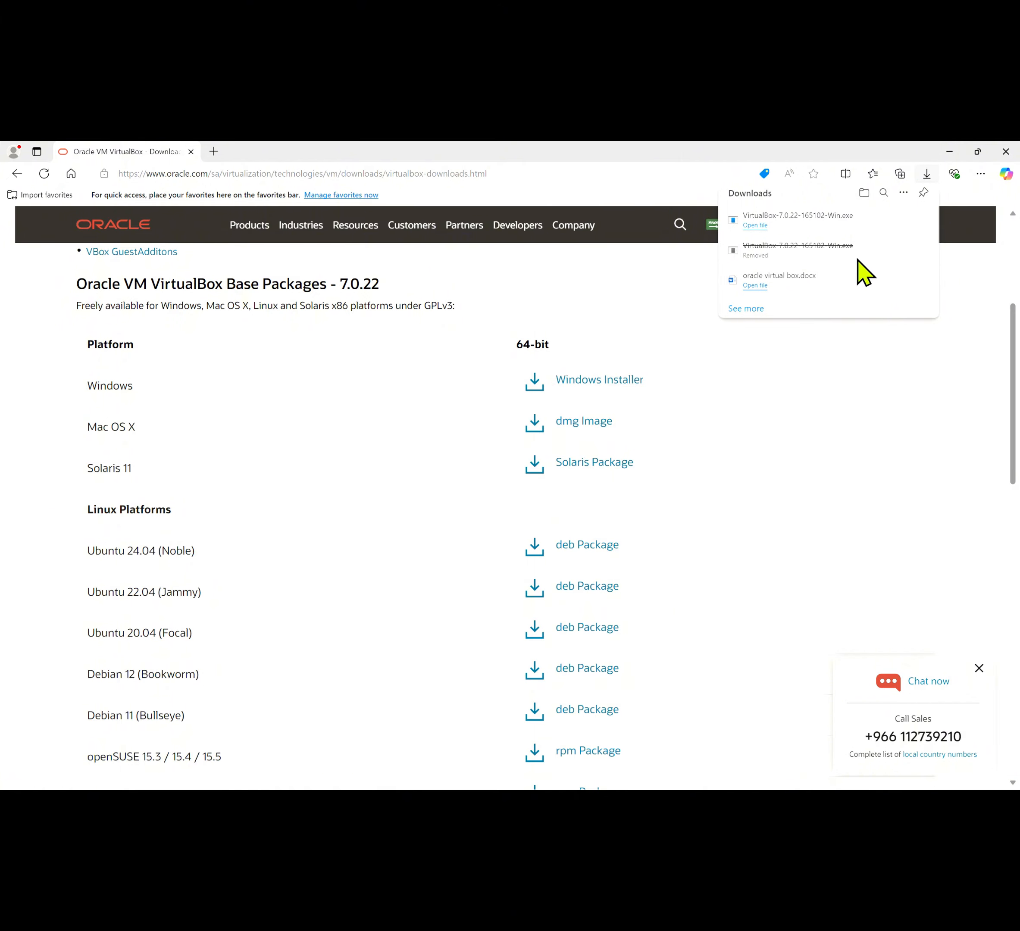
left_click(884, 222)
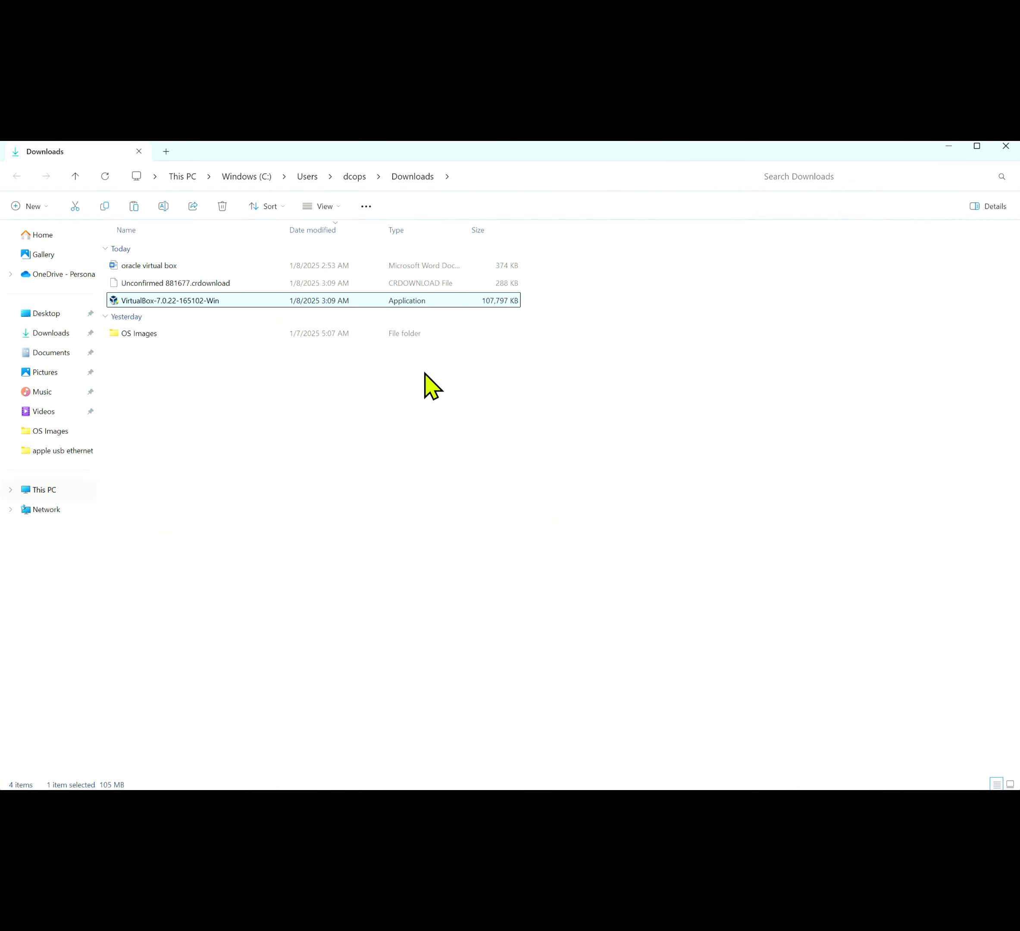
Run VirtualBox-7.0.22-165102-Win from the Downloads folder
double_click(205, 301)
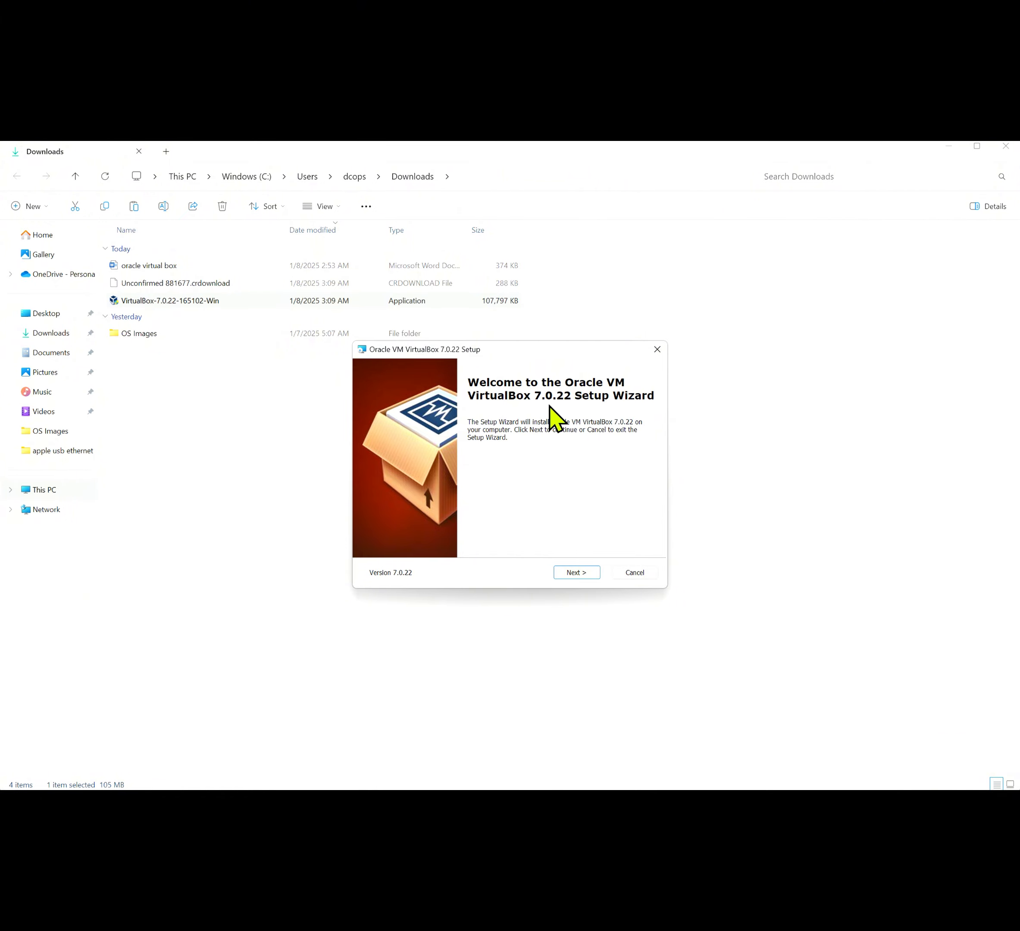
Keep the default features and accept the network reset and missing Python dependency warnings
left_click(577, 573)
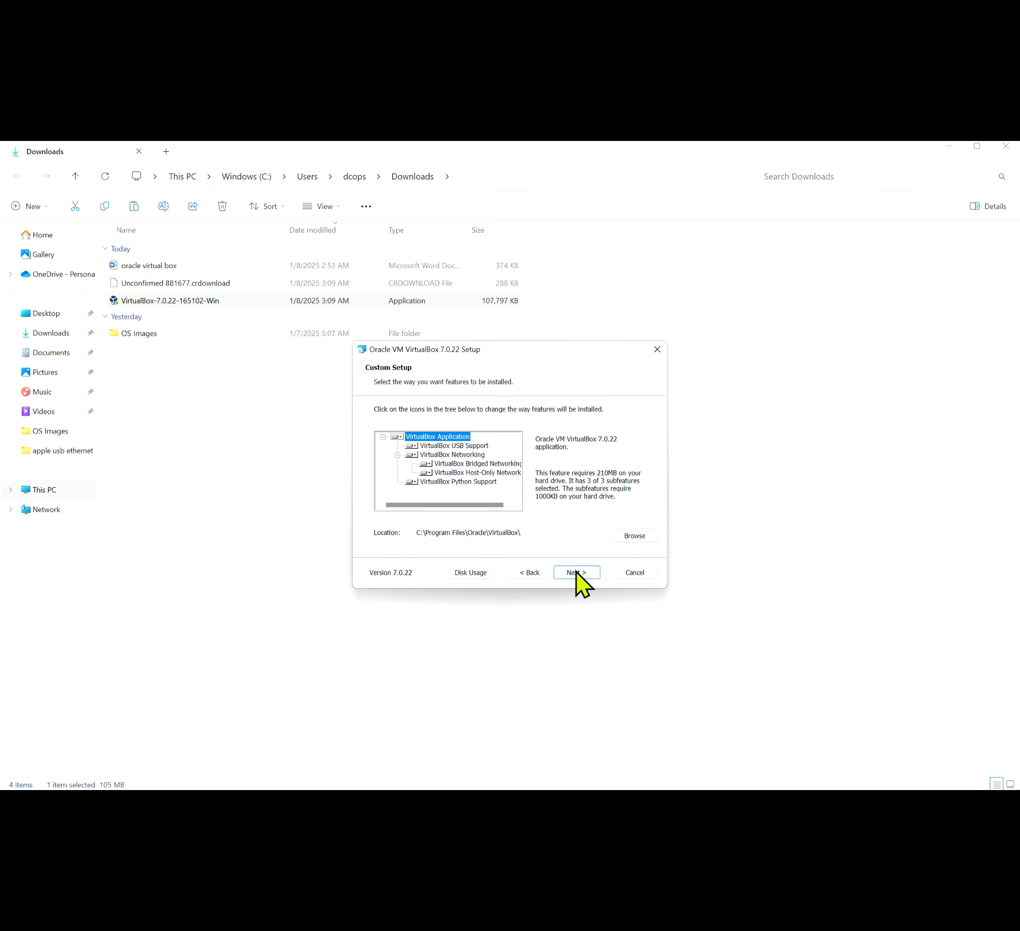
left_click(577, 573)
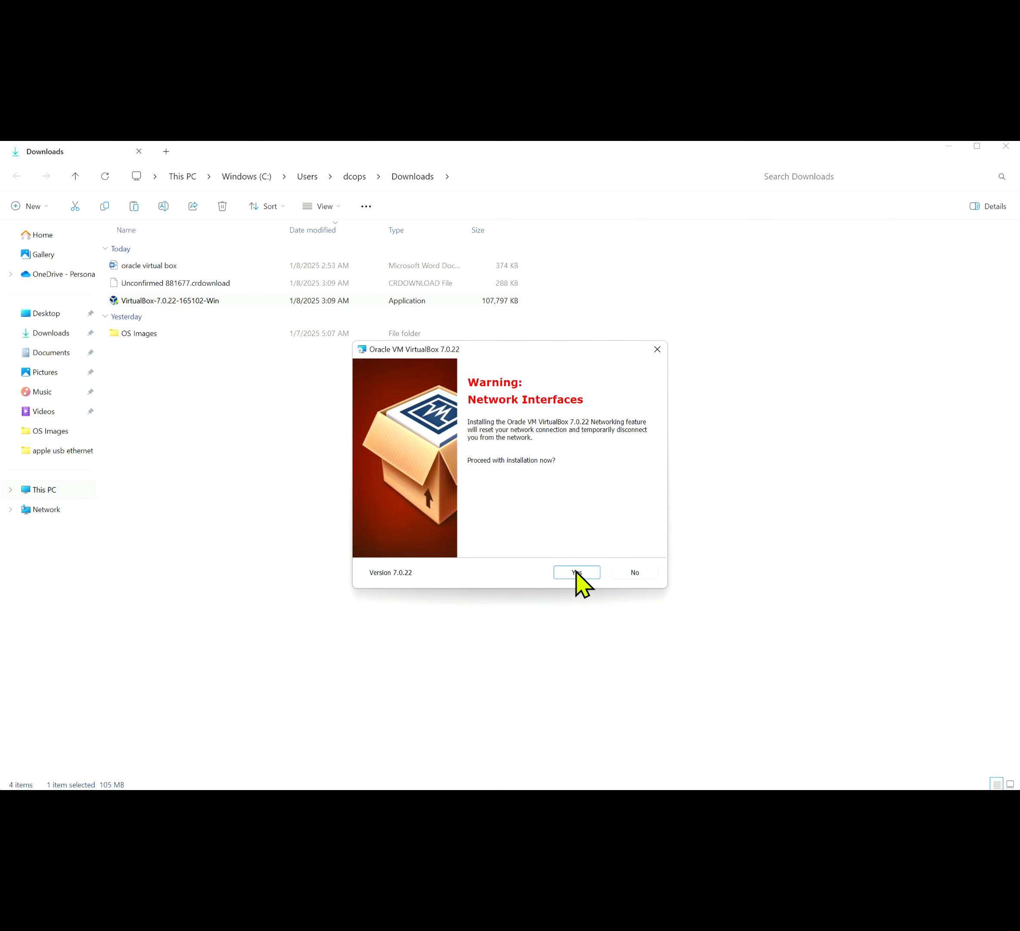
left_click(577, 573)
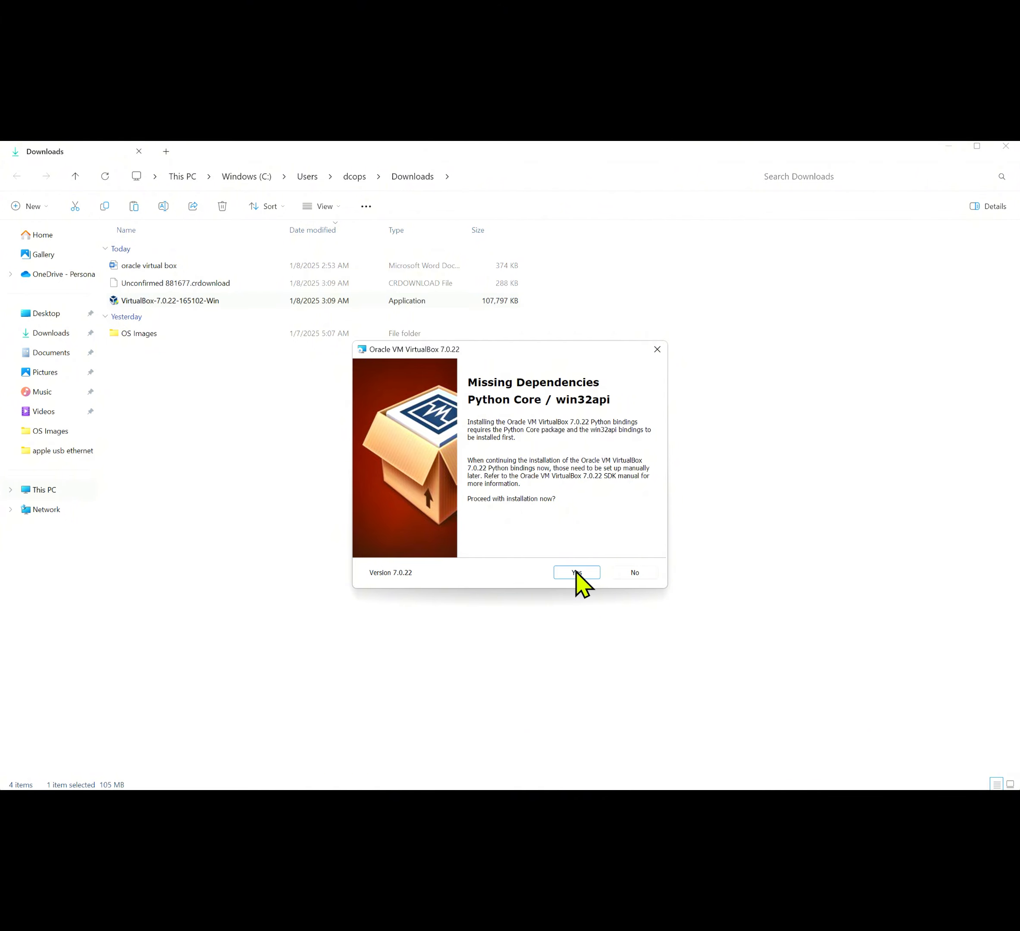
left_click(577, 573)
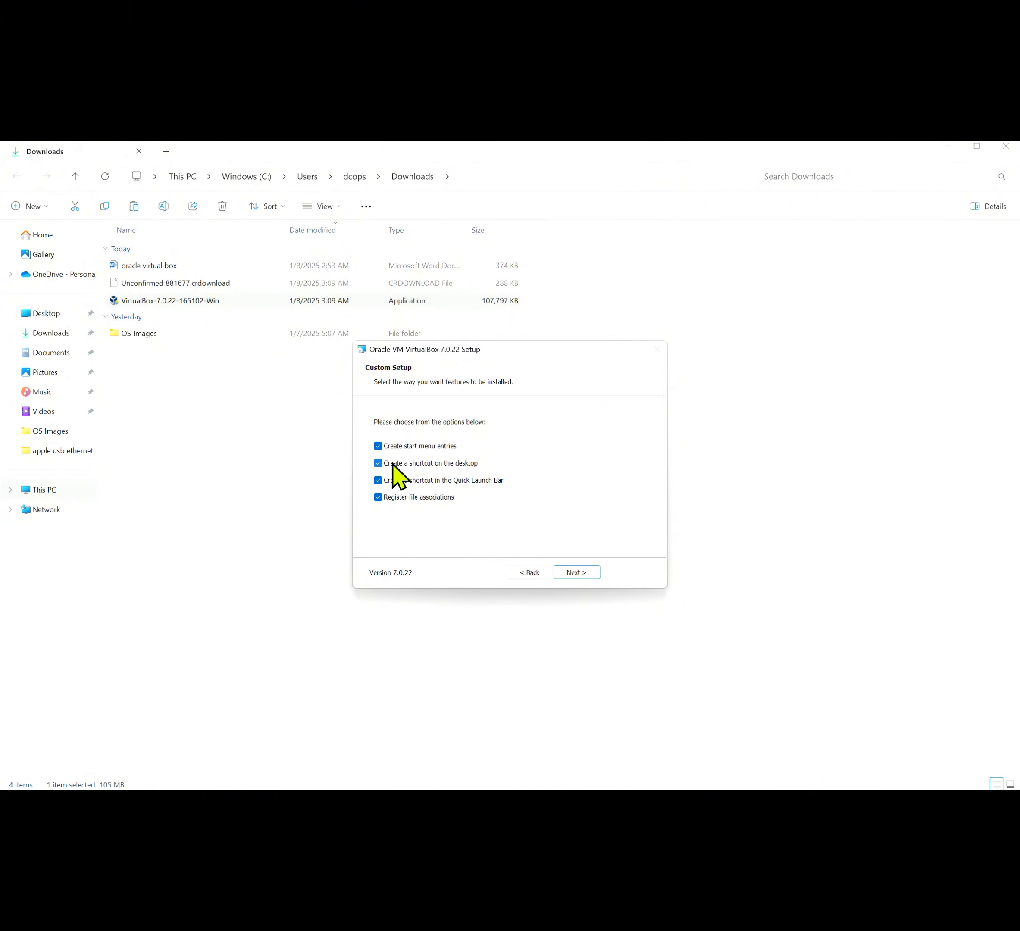
Disable the start menu entries, desktop and Quick Launch shortcuts, keeping file associations
left_click(379, 463)
left_click(378, 463)
left_click(378, 446)
left_click(379, 464)
left_click(378, 480)
left_click(582, 574)
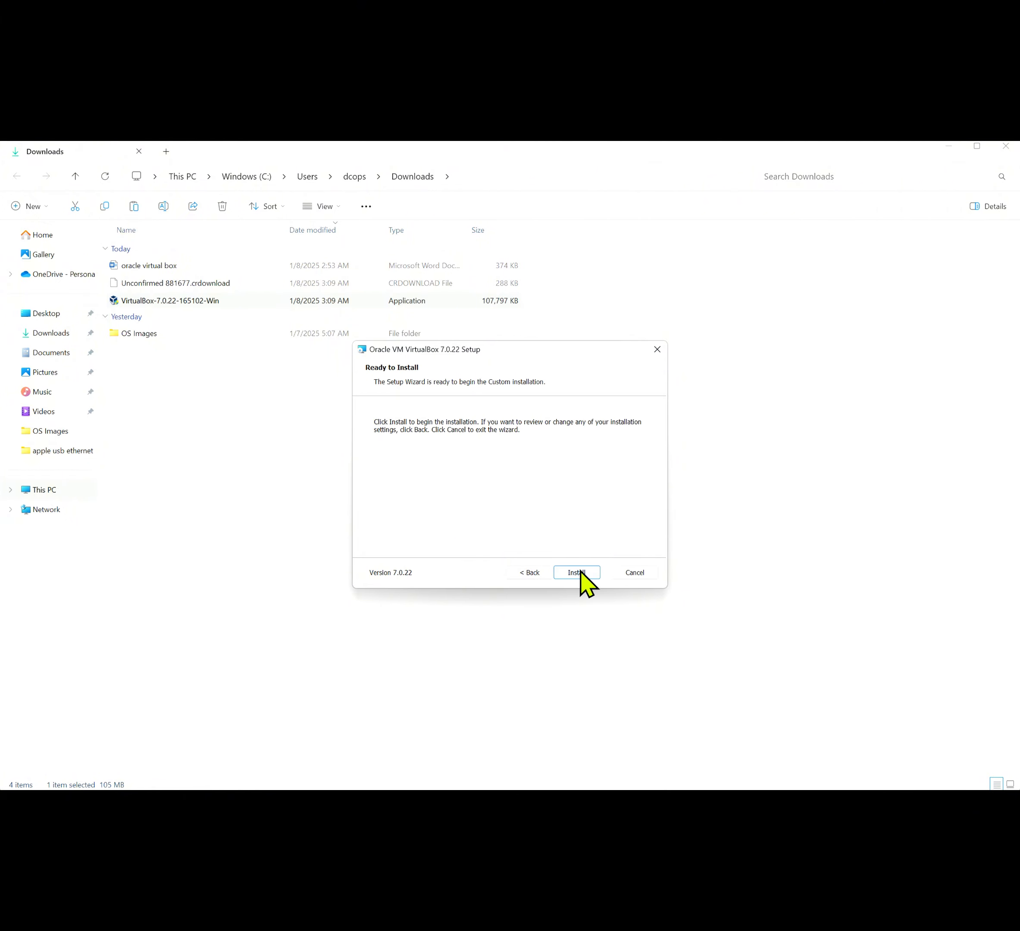
Install VirtualBox 7.0.22 and wait until the wizard reports completion
left_click(581, 573)
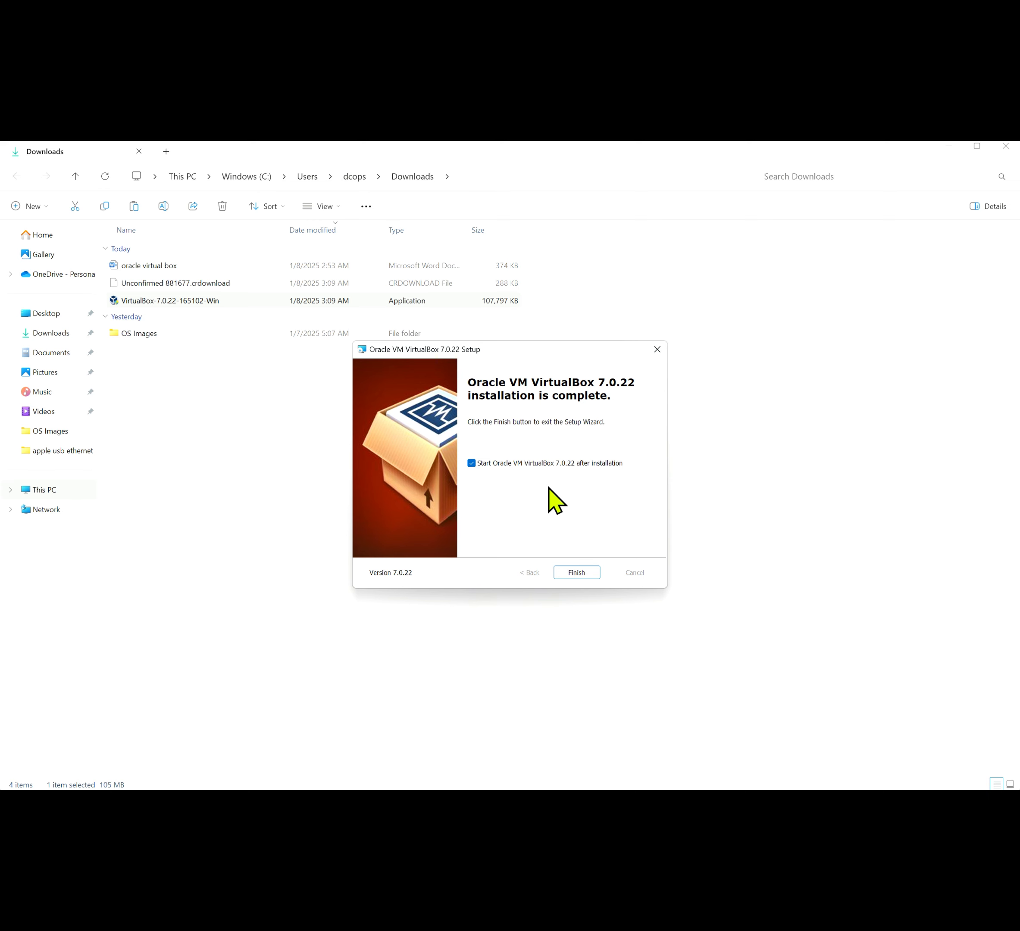
Finish the installer with 'Start Oracle VM VirtualBox after installation' left ticked
left_click(581, 572)
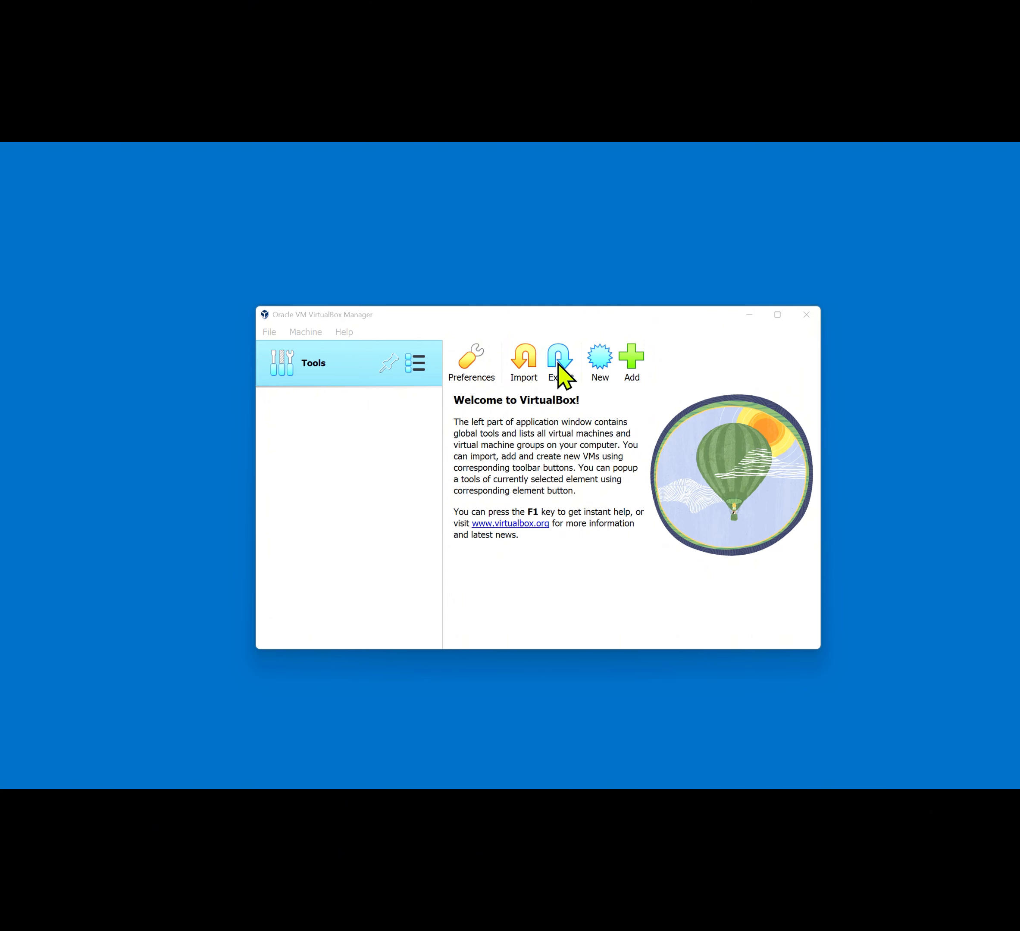
Start a new virtual machine named testmachine1
left_click(600, 362)
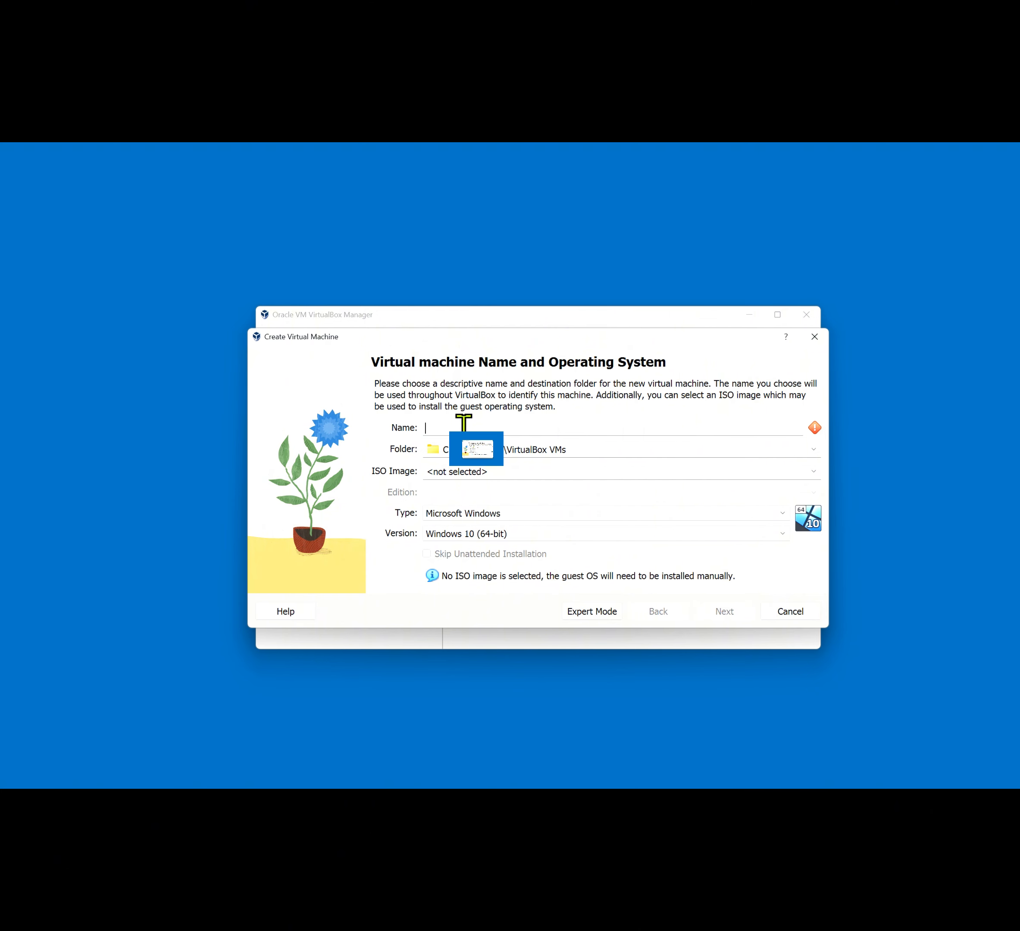
type("test")
type("machine")
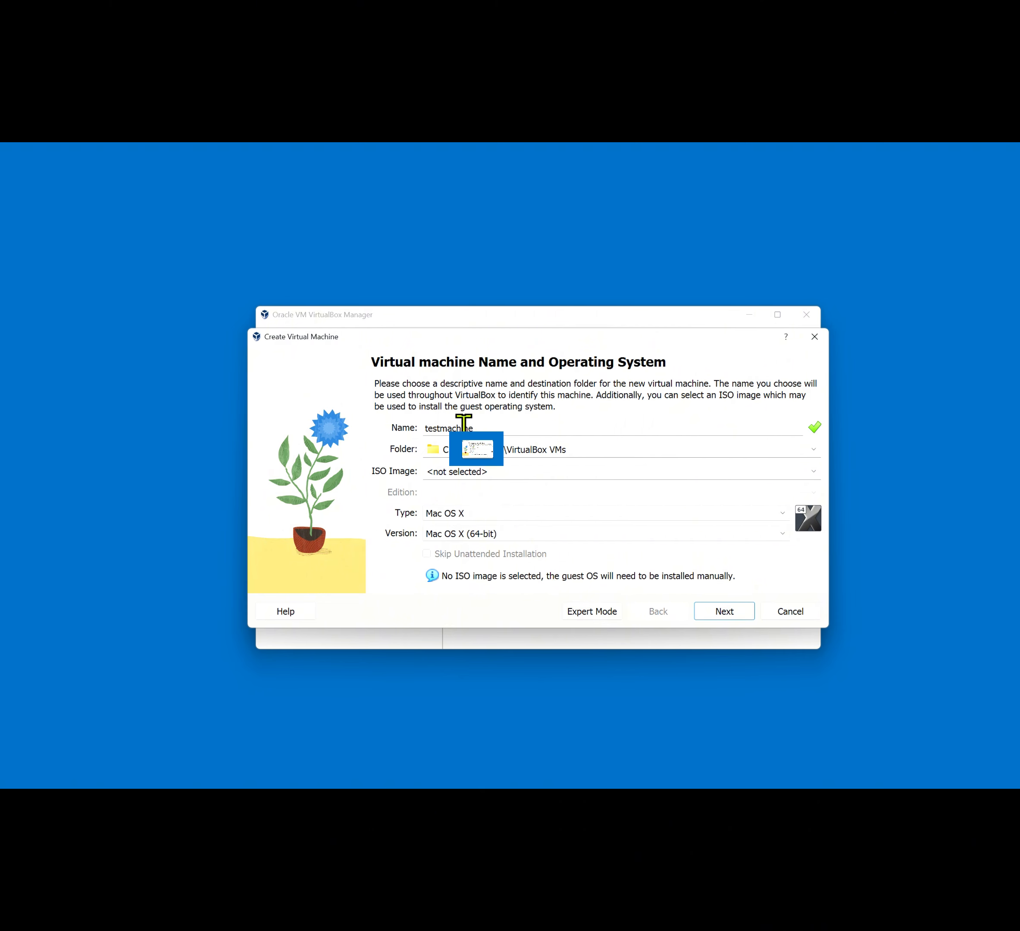
type("1")
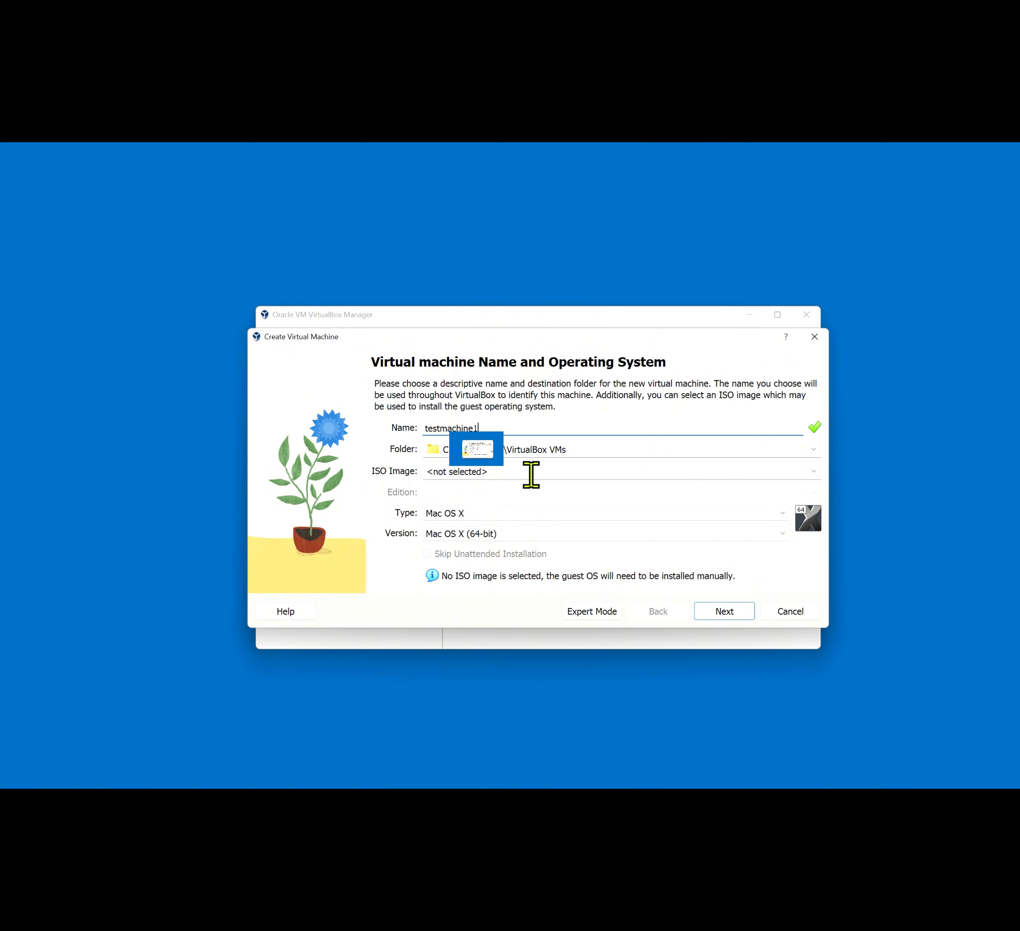
left_click(531, 475)
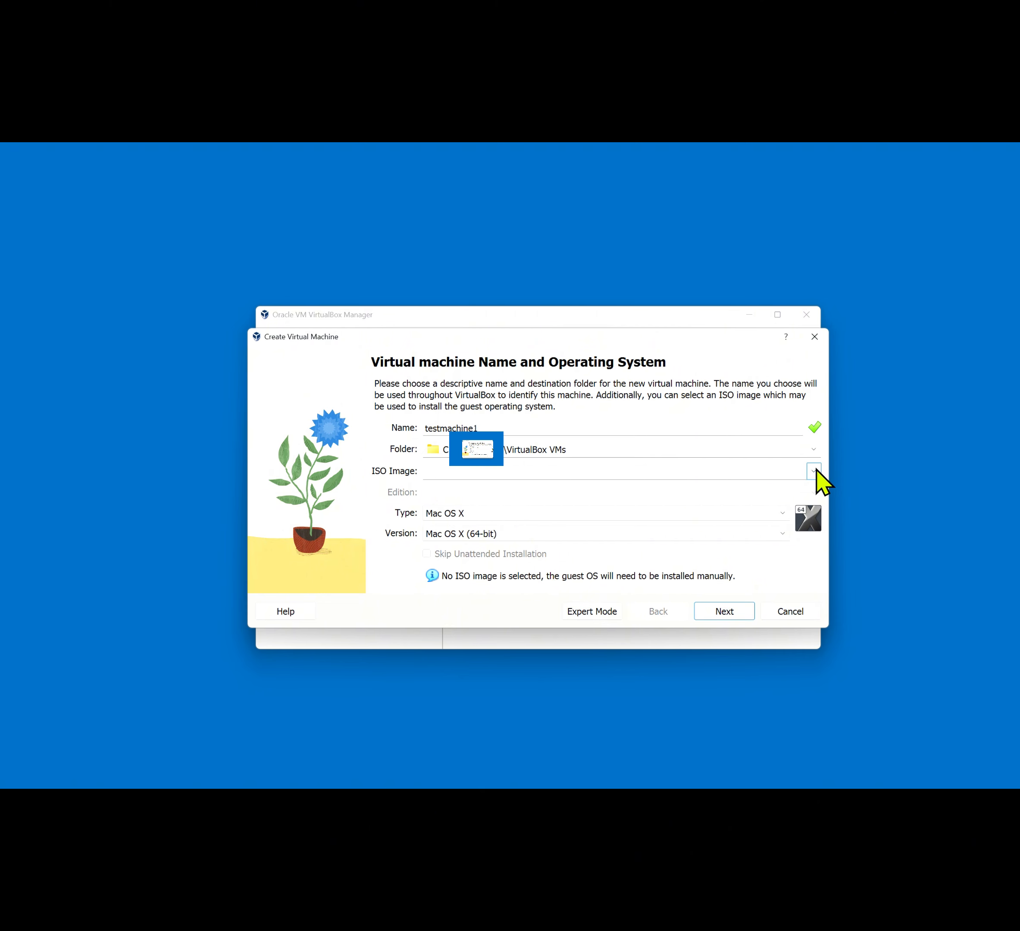
Attach ubuntu-20.04.2.0-desktop-amd64.iso as the ISO image, detected as Ubuntu (64-bit)
left_click(813, 470)
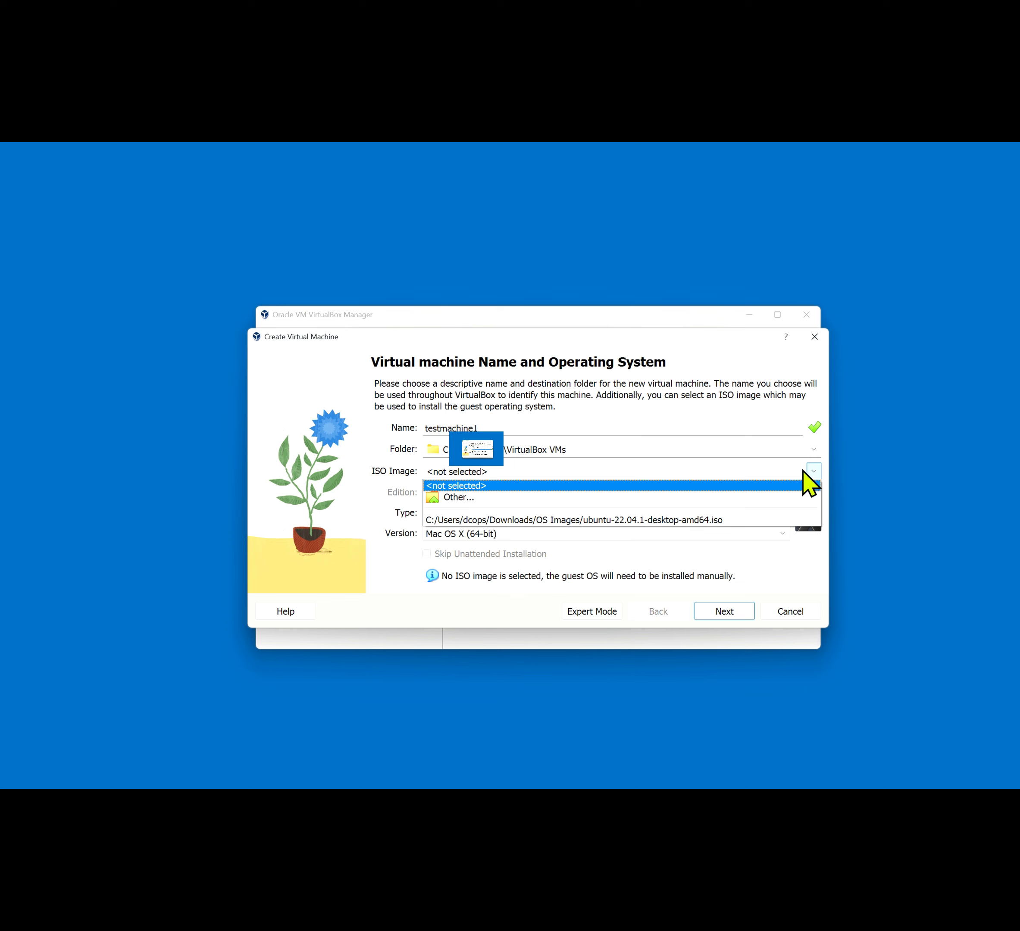
left_click(652, 499)
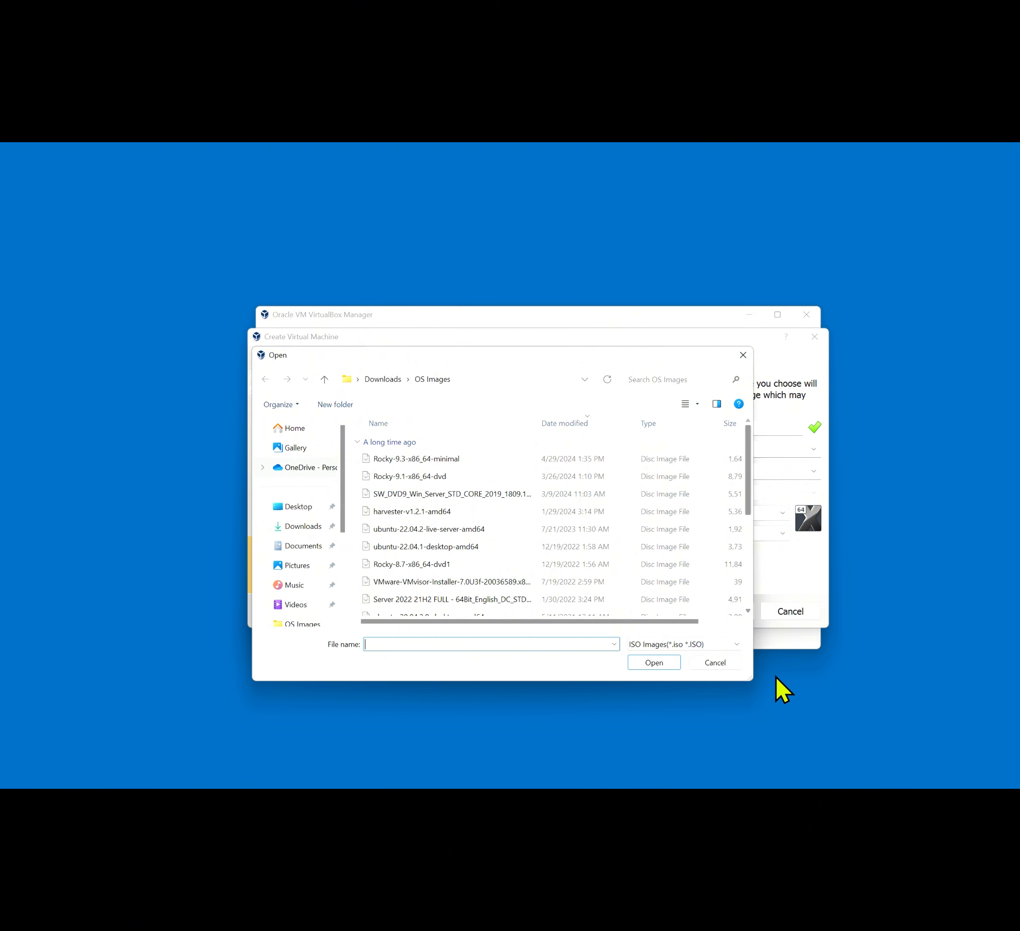
left_click_drag(751, 680, 901, 679)
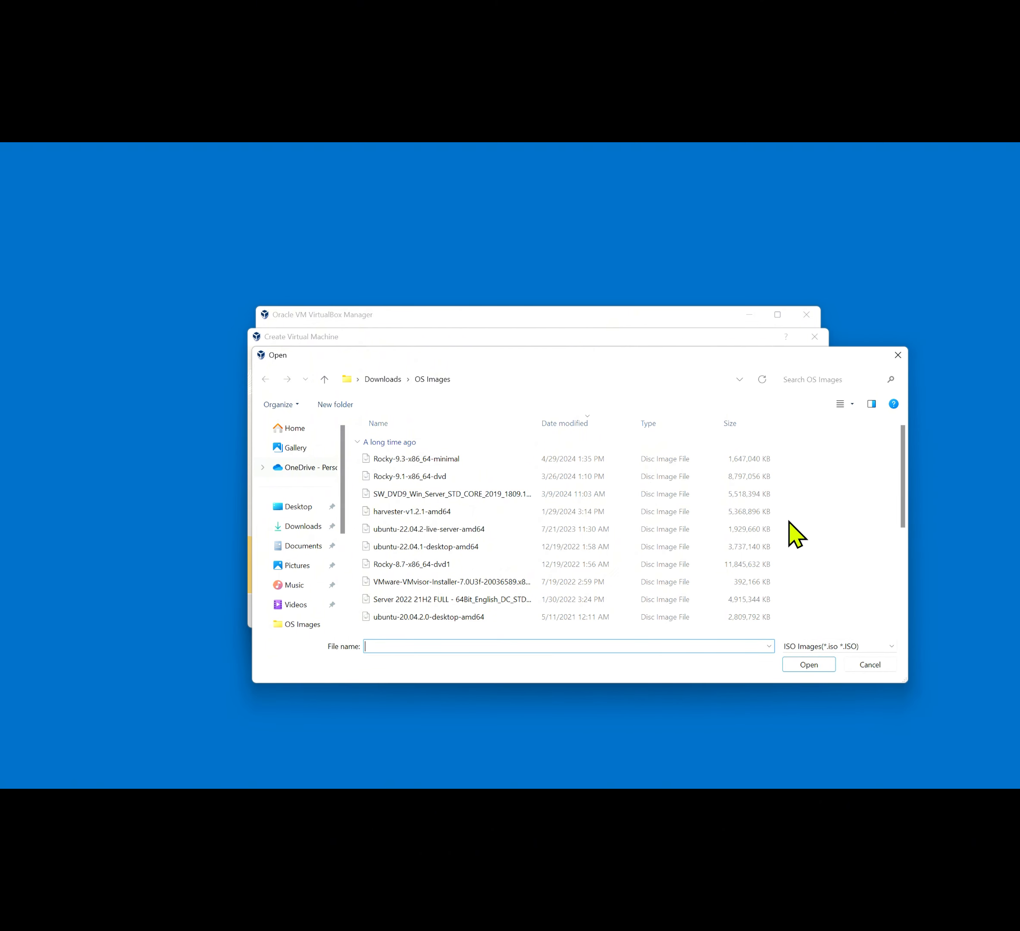
scroll(790, 523, "down", 3)
scroll(796, 534, "up", 3)
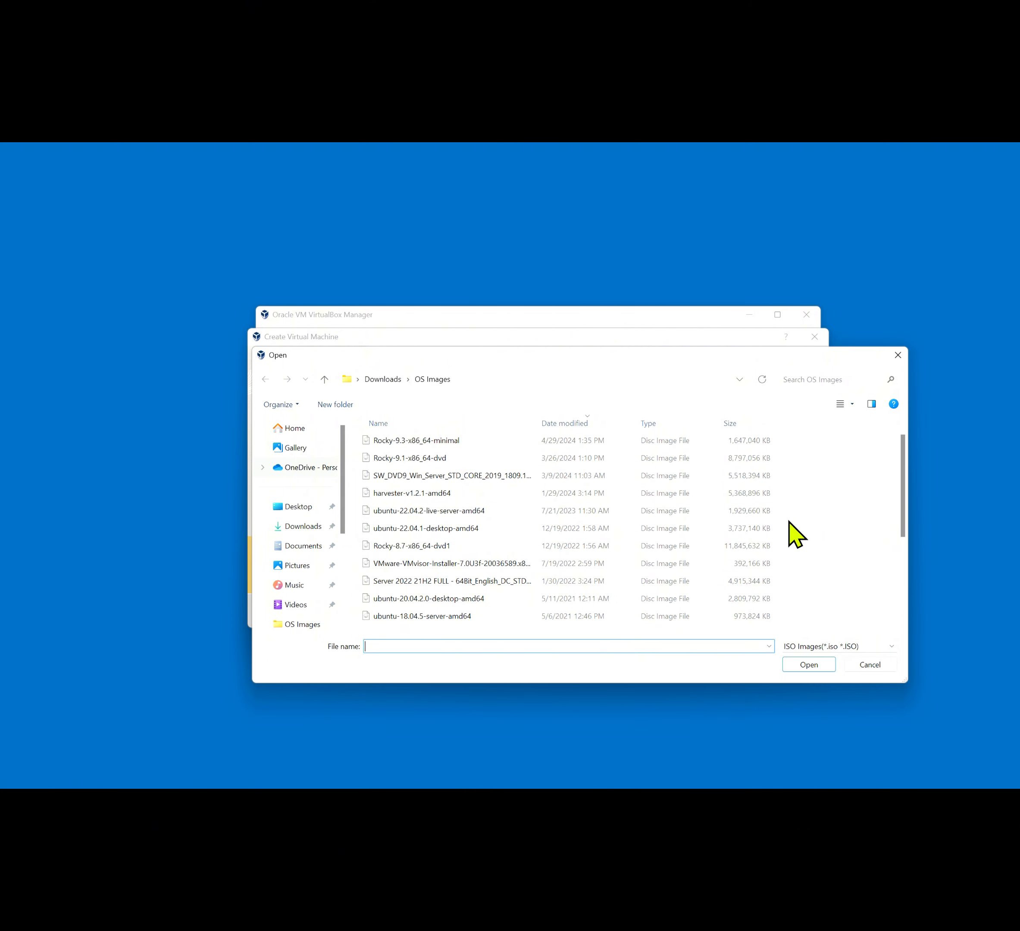
scroll(796, 534, "down", 1)
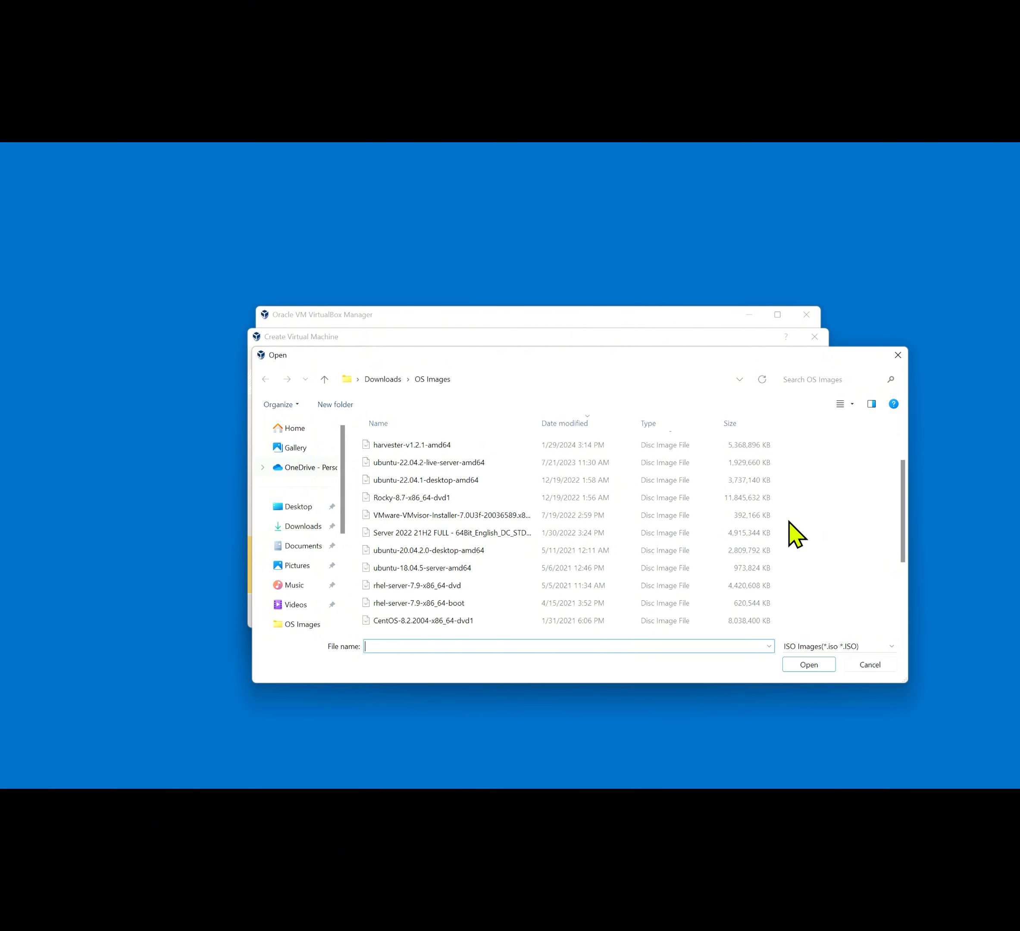
double_click(450, 552)
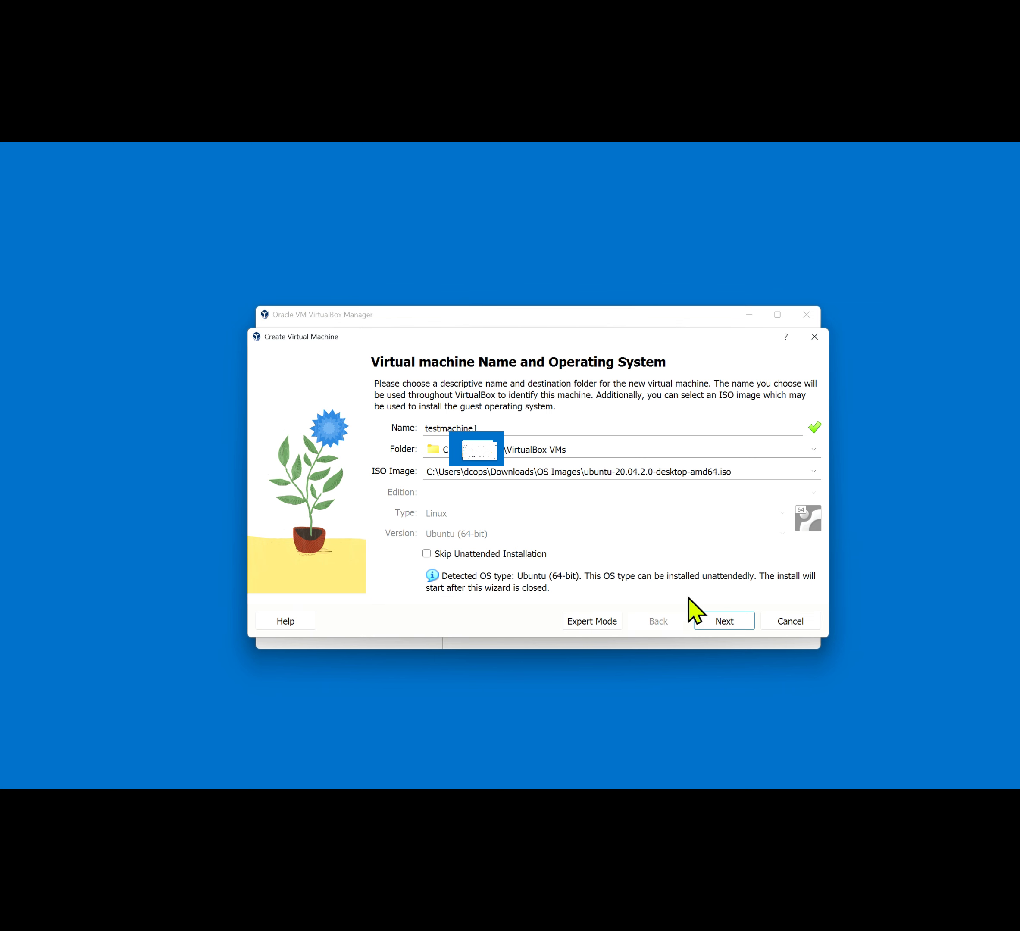
Enter a new guest username and password for the unattended install, then continue to Hardware
left_click(717, 621)
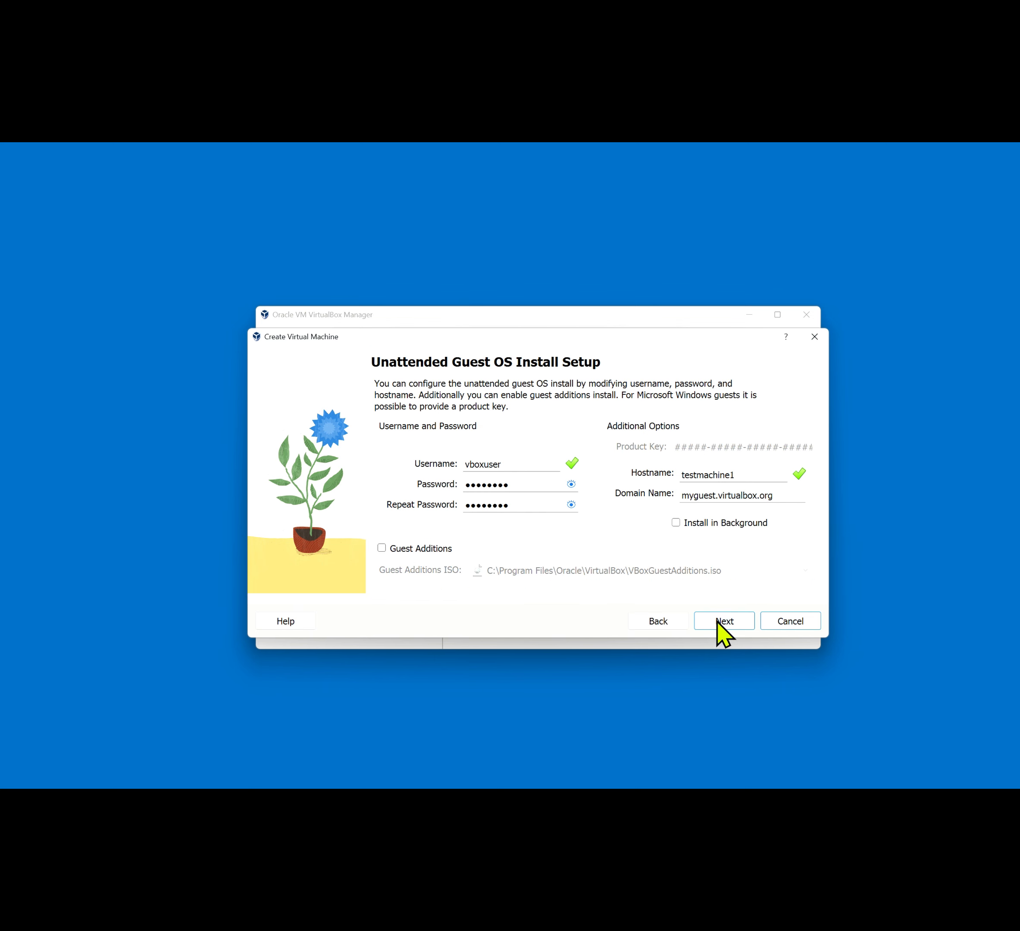
left_click(526, 467)
key("BackSpace")
key("BackSpace")
key("BackSpace")
key("BackSpace")
key("BackSpace")
key("BackSpace")
key("BackSpace")
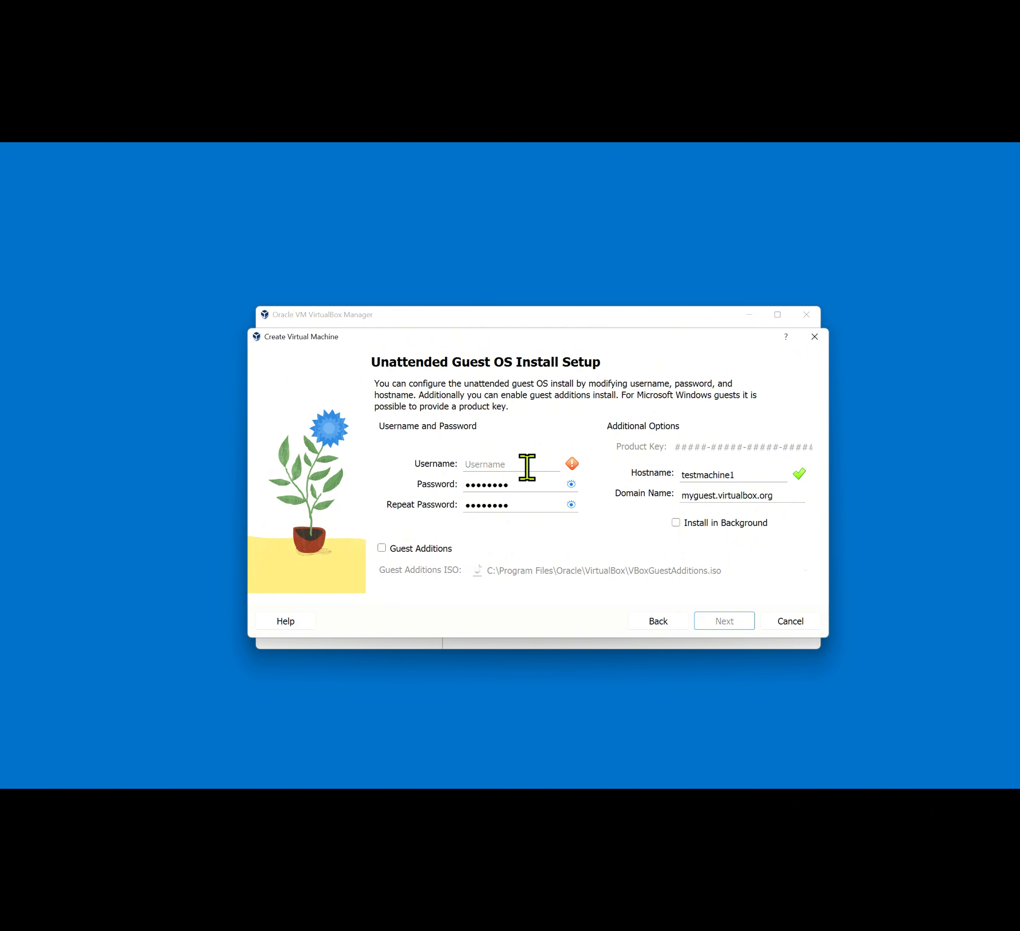
type("user123")
key("Tab")
type("pass")
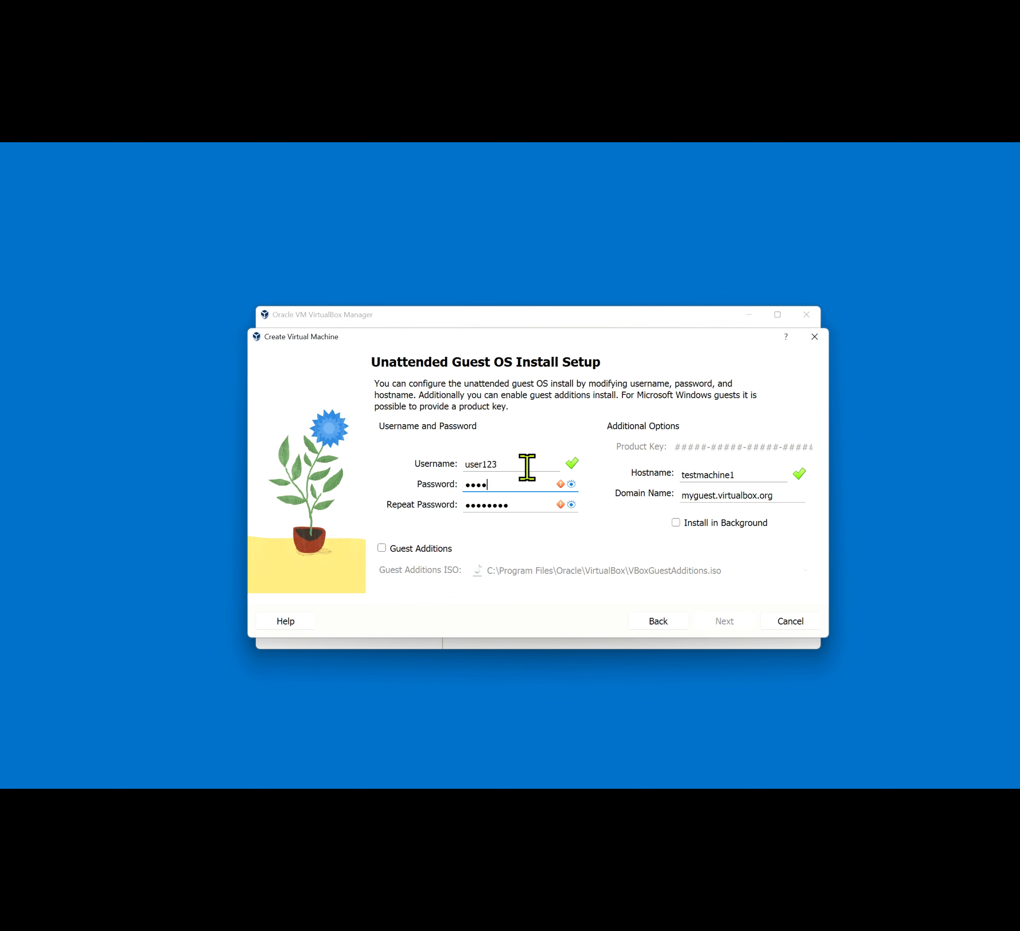
type("word")
key("Tab")
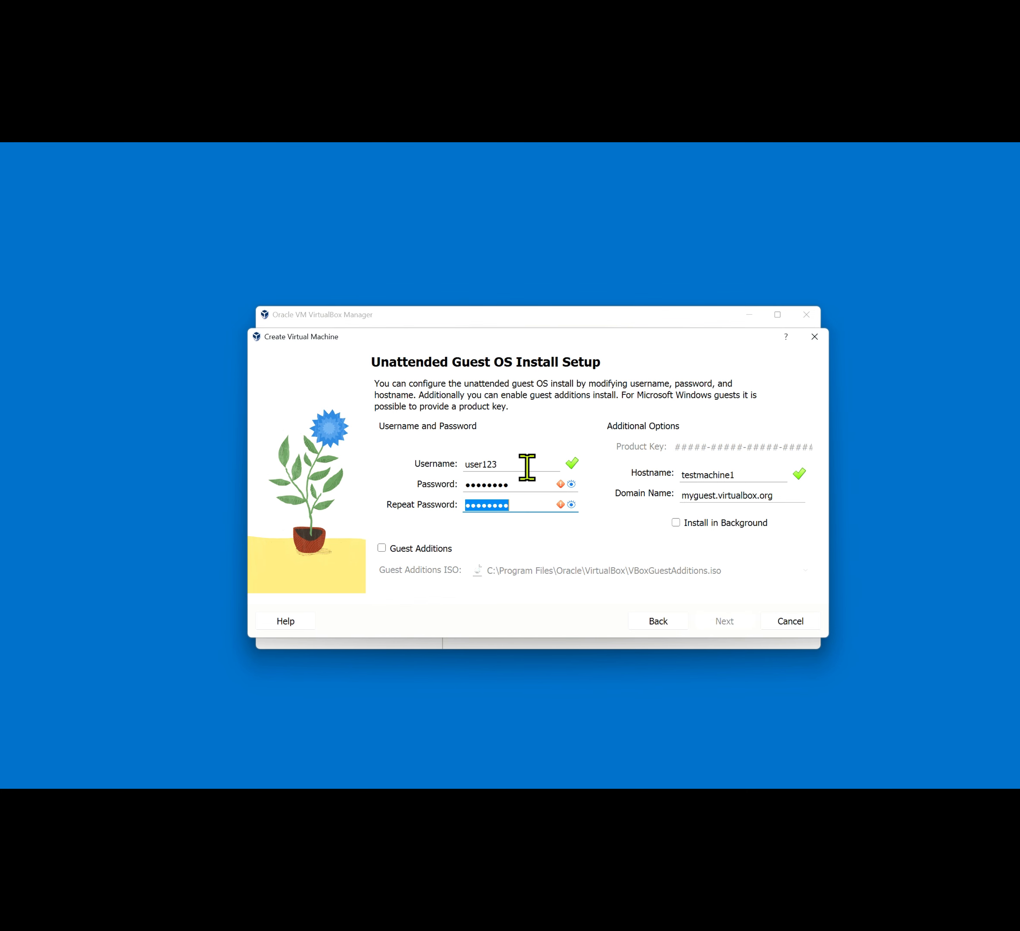
type("password")
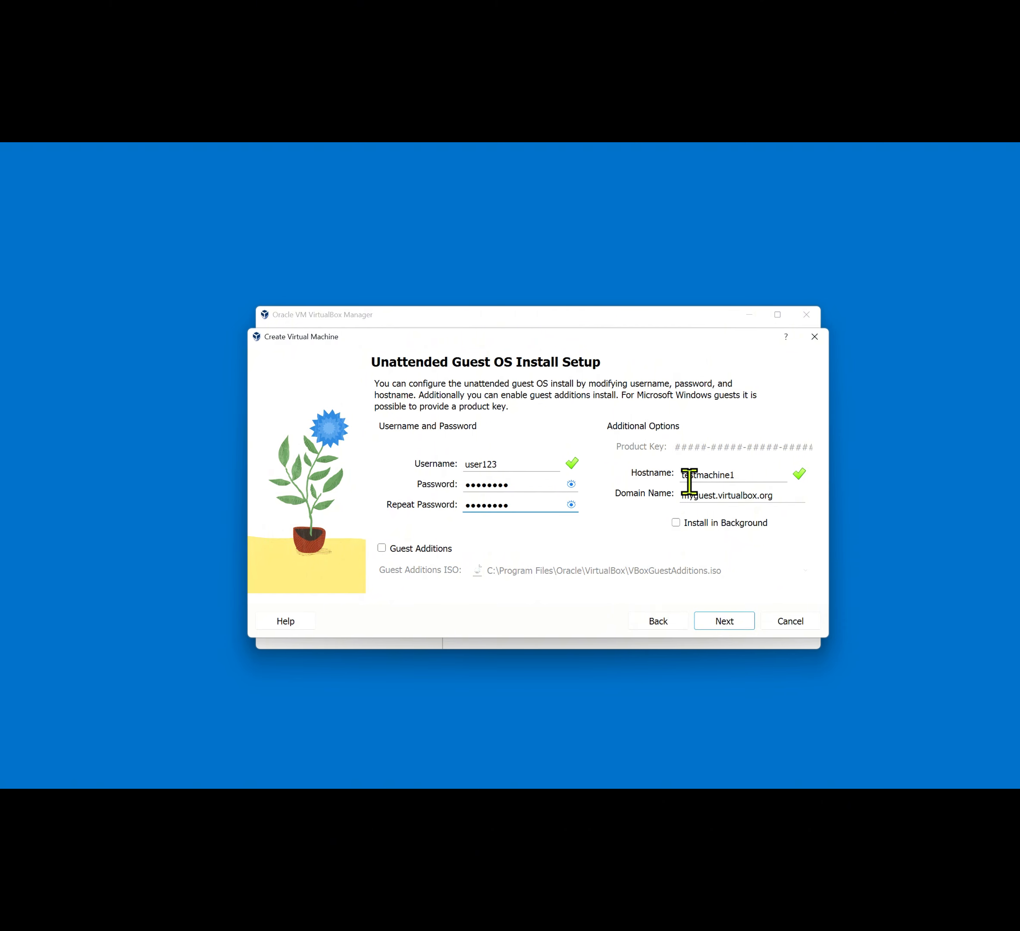
left_click(716, 621)
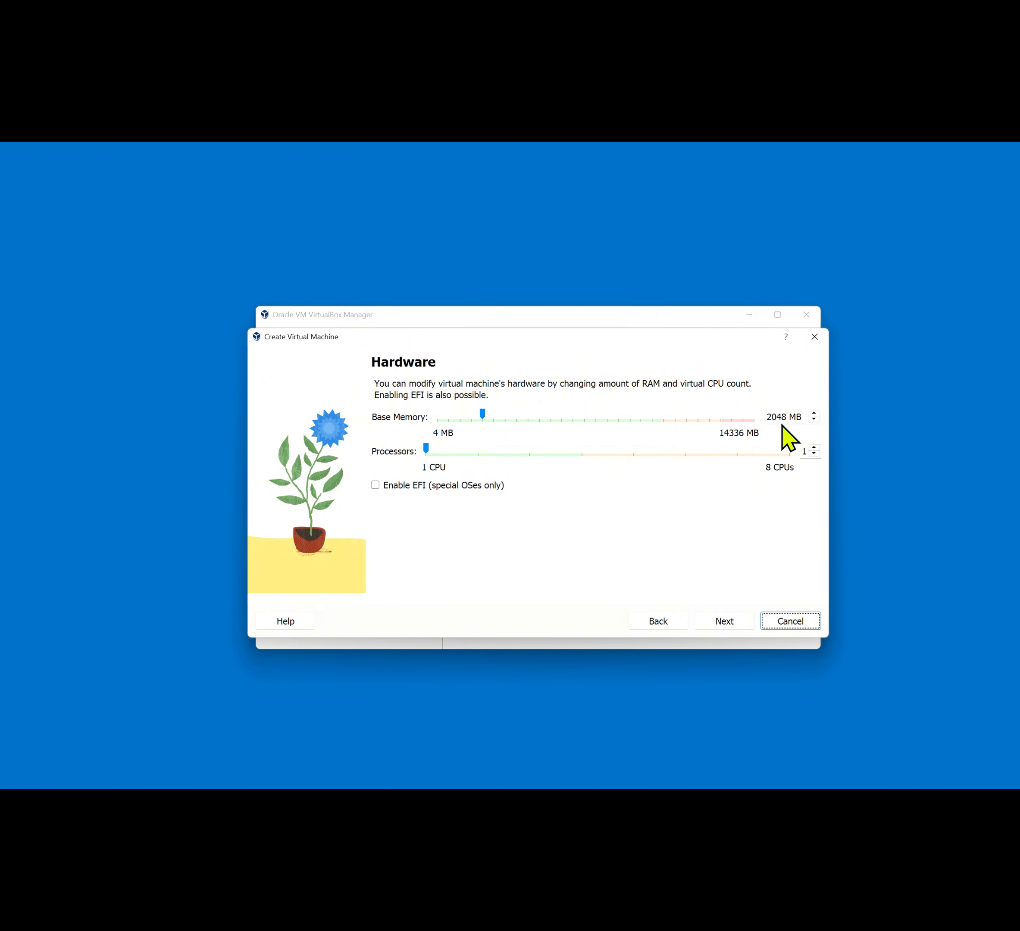
Raise the base memory step by step to 4096 MB
left_click(541, 417)
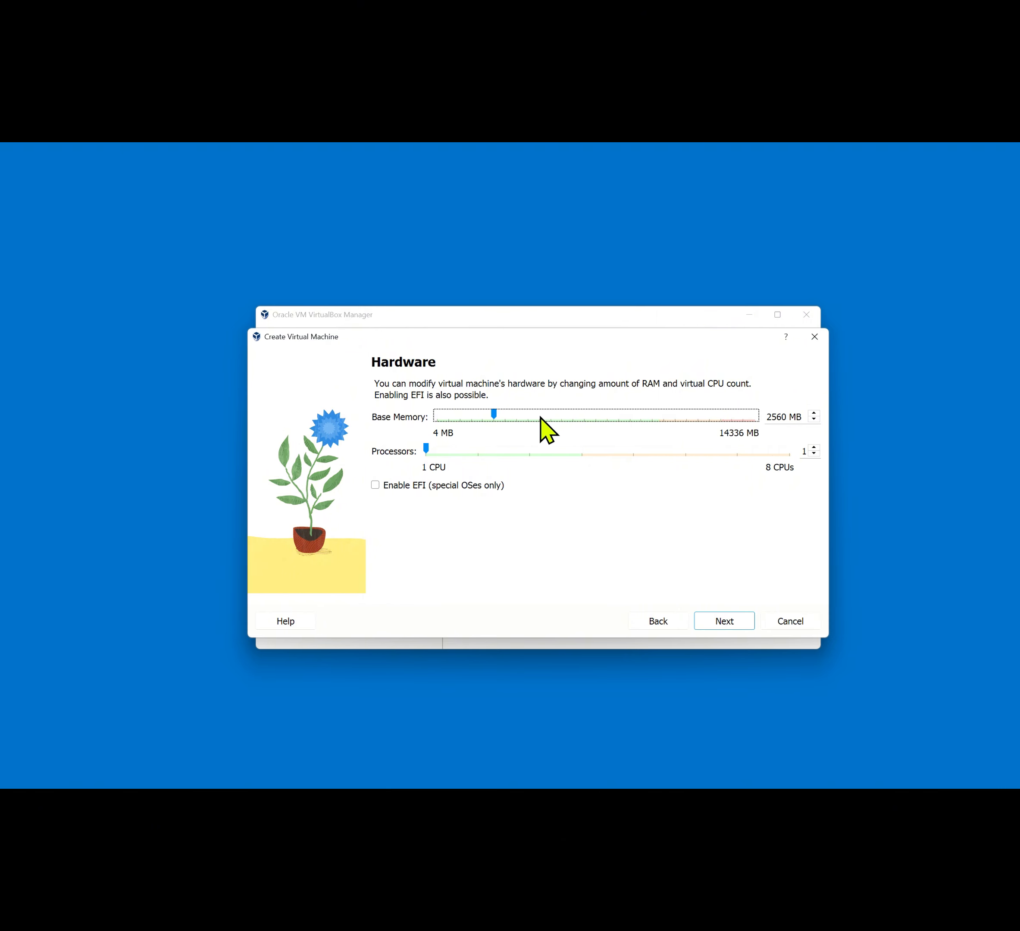
left_click(542, 417)
left_click(546, 418)
left_click(546, 418)
Set the processor count to 4 CPUs and move on to the virtual hard disk page
left_click(483, 455)
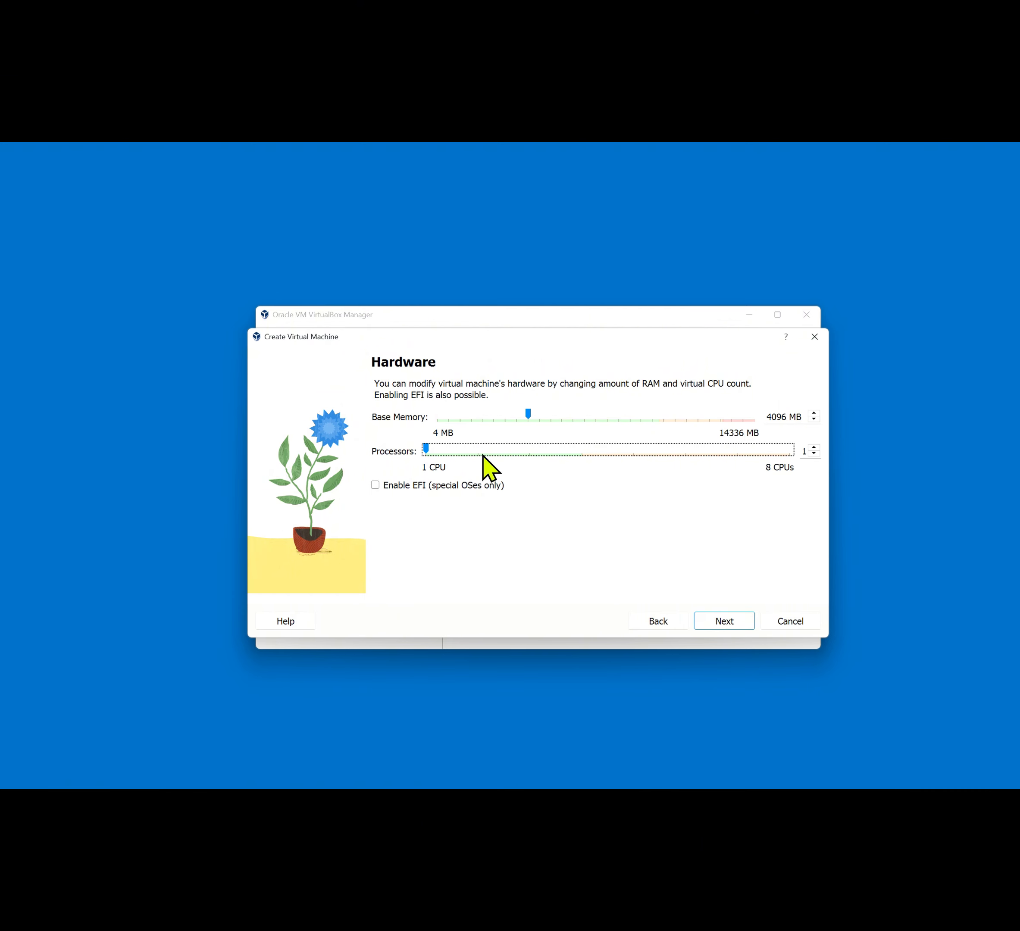
left_click_drag(482, 455, 544, 453)
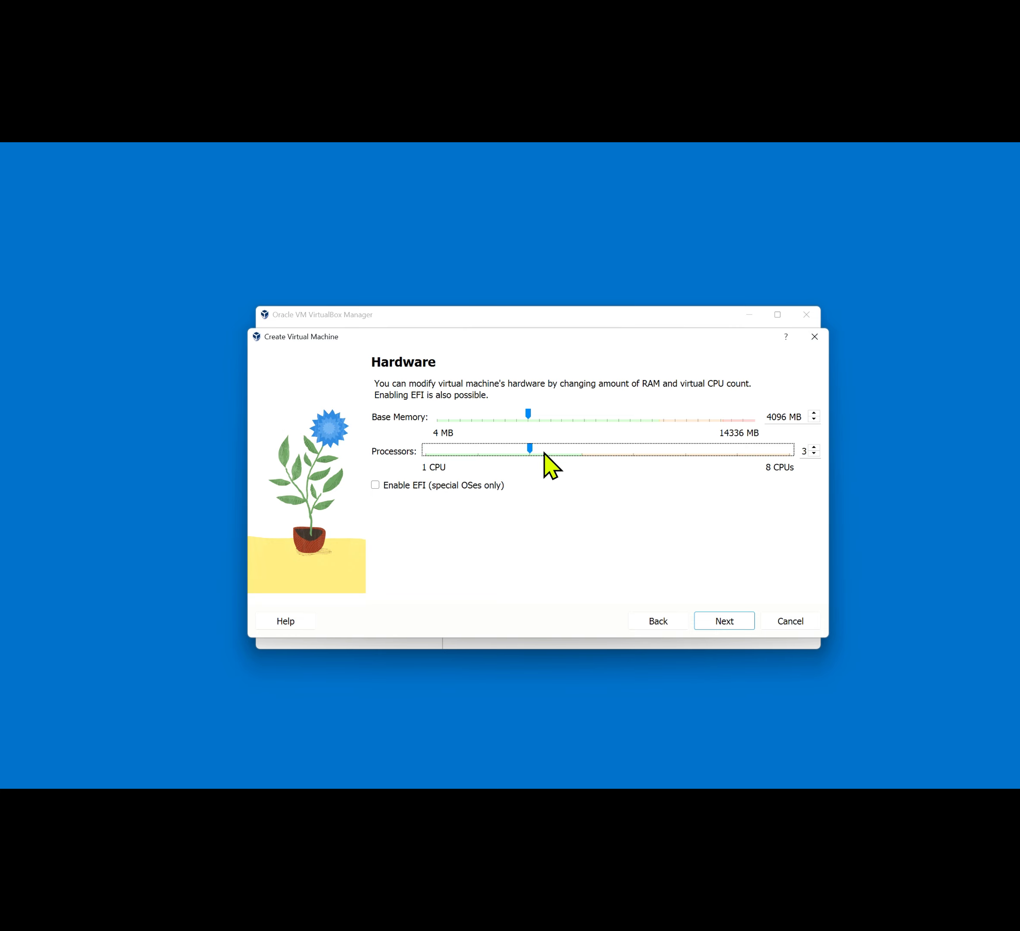
left_click(585, 448)
left_click(733, 620)
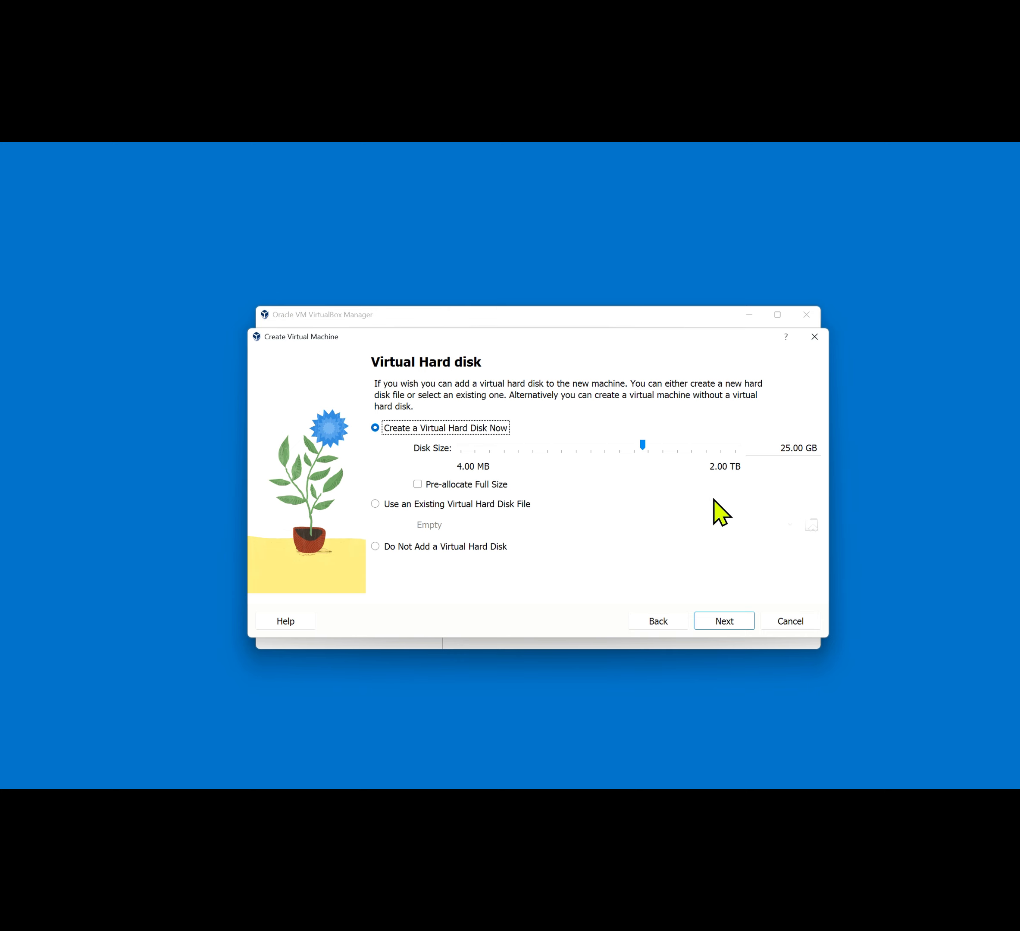
Accept the 25.00 GB disk and review the Summary showing 4096 MB and 4 processors
left_click(735, 629)
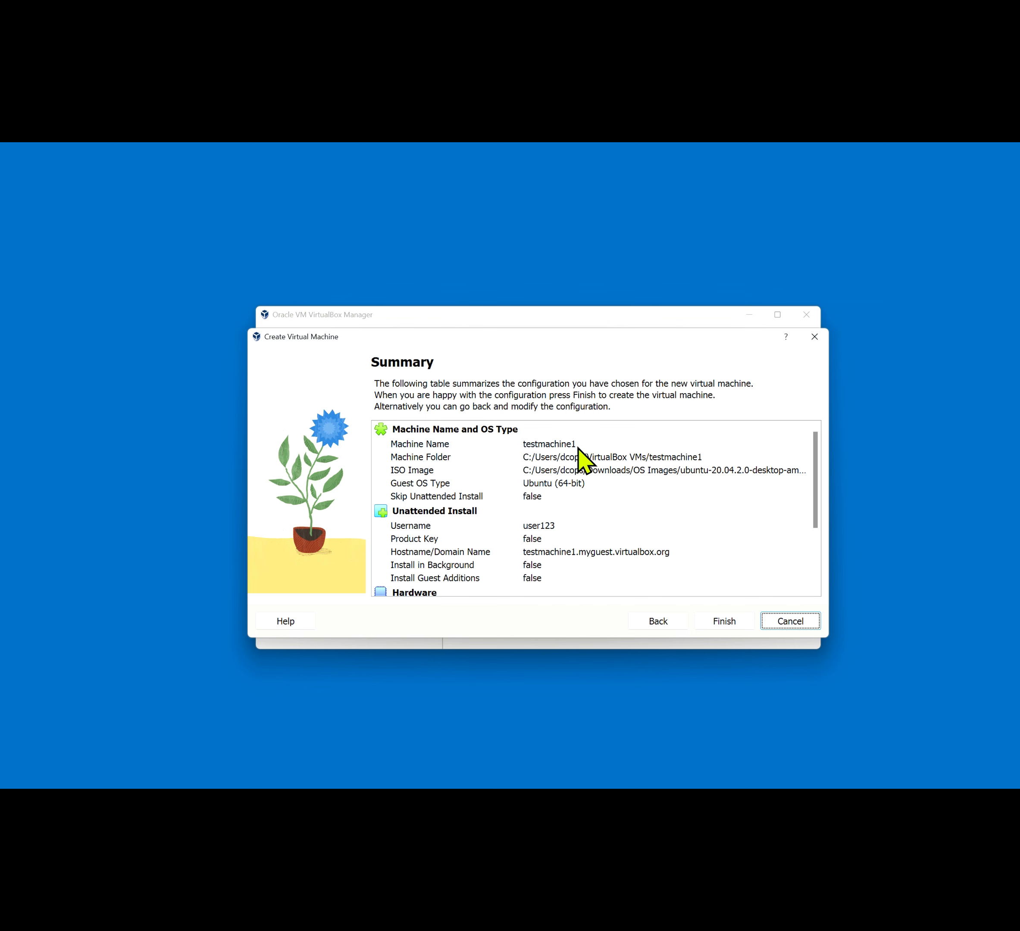
scroll(587, 535, "down", 1)
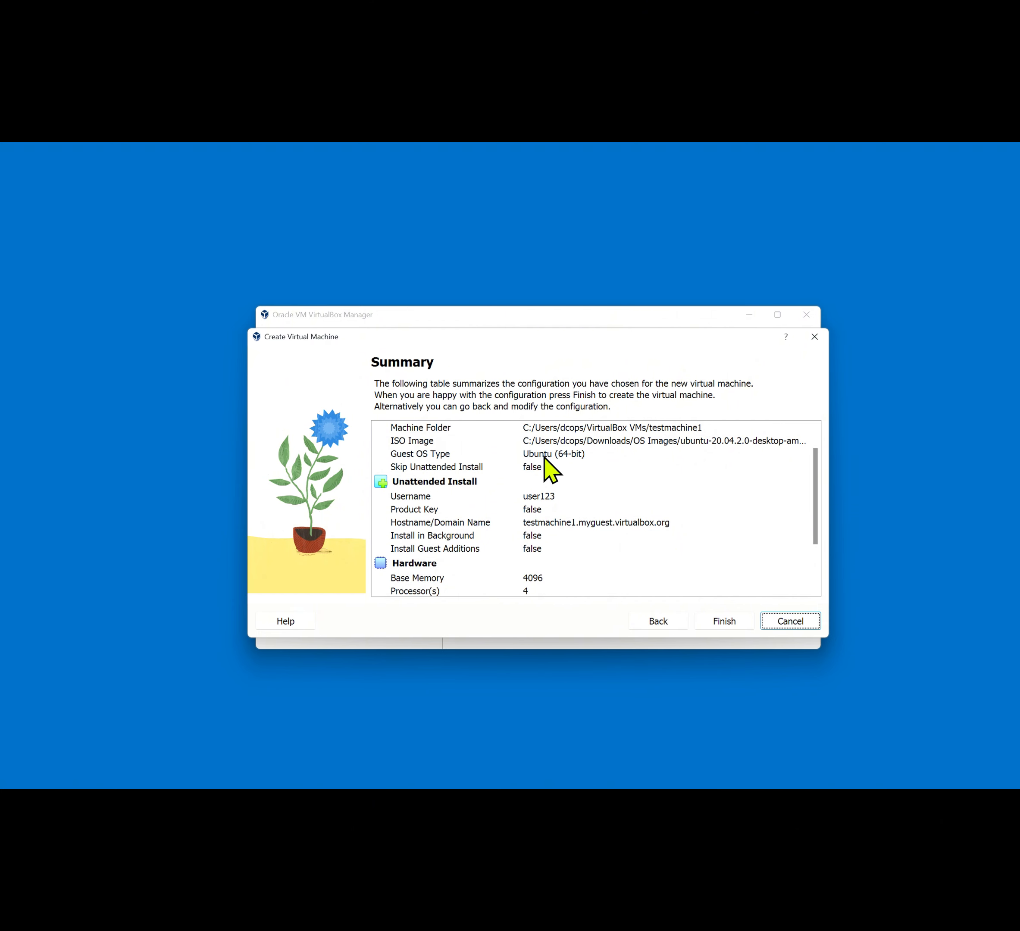
scroll(589, 468, "down", 2)
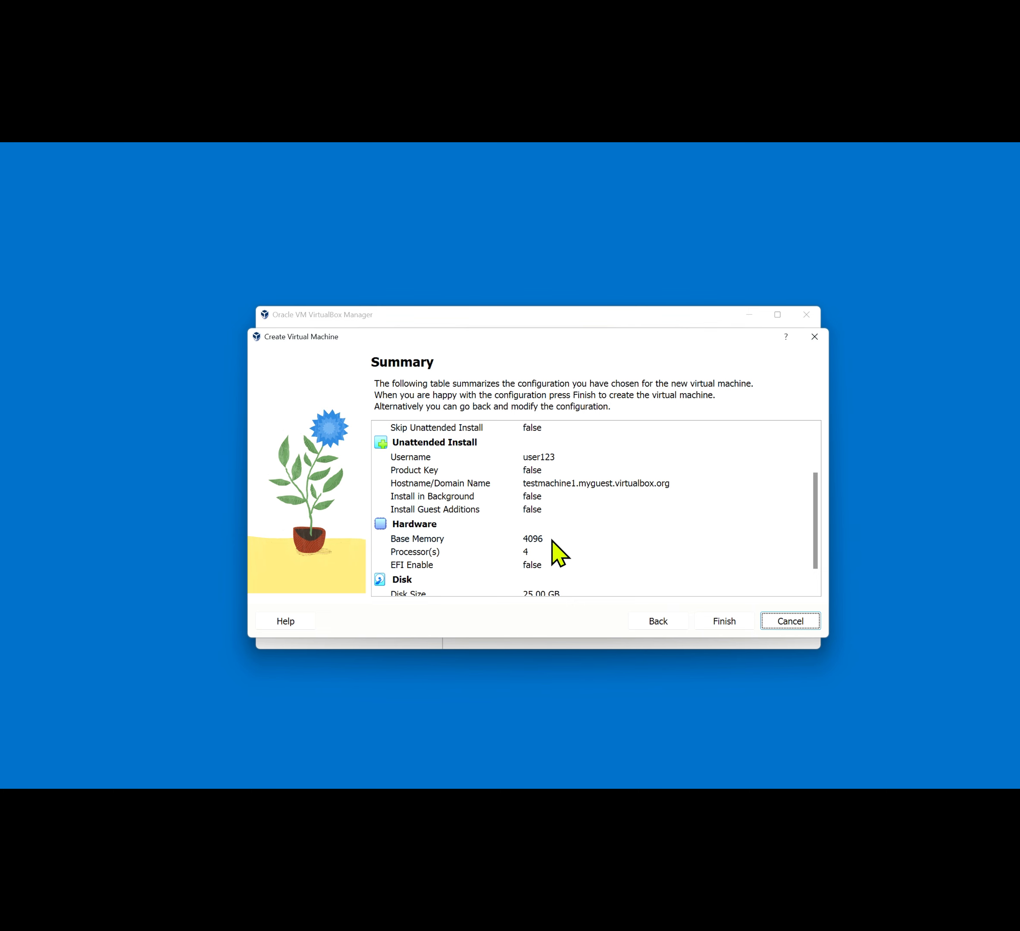
scroll(559, 553, "down", 1)
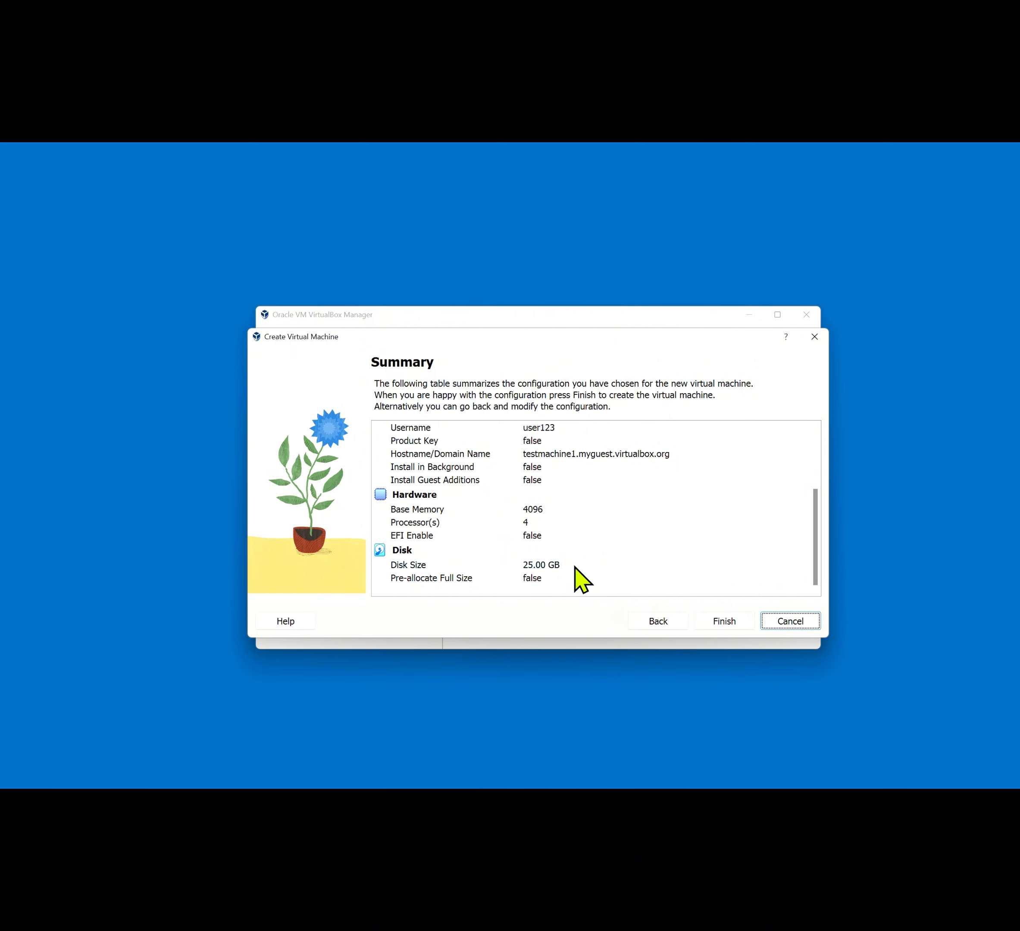
scroll(605, 563, "up", 2)
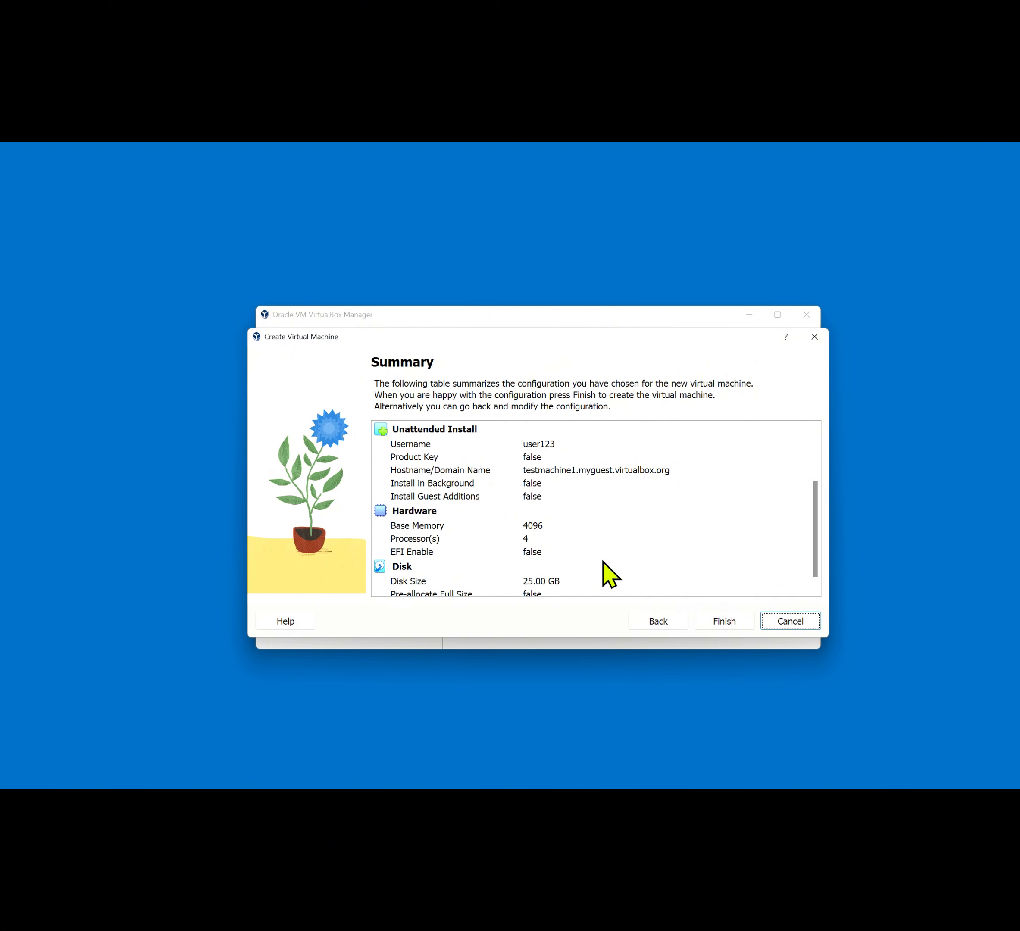
scroll(605, 563, "down", 2)
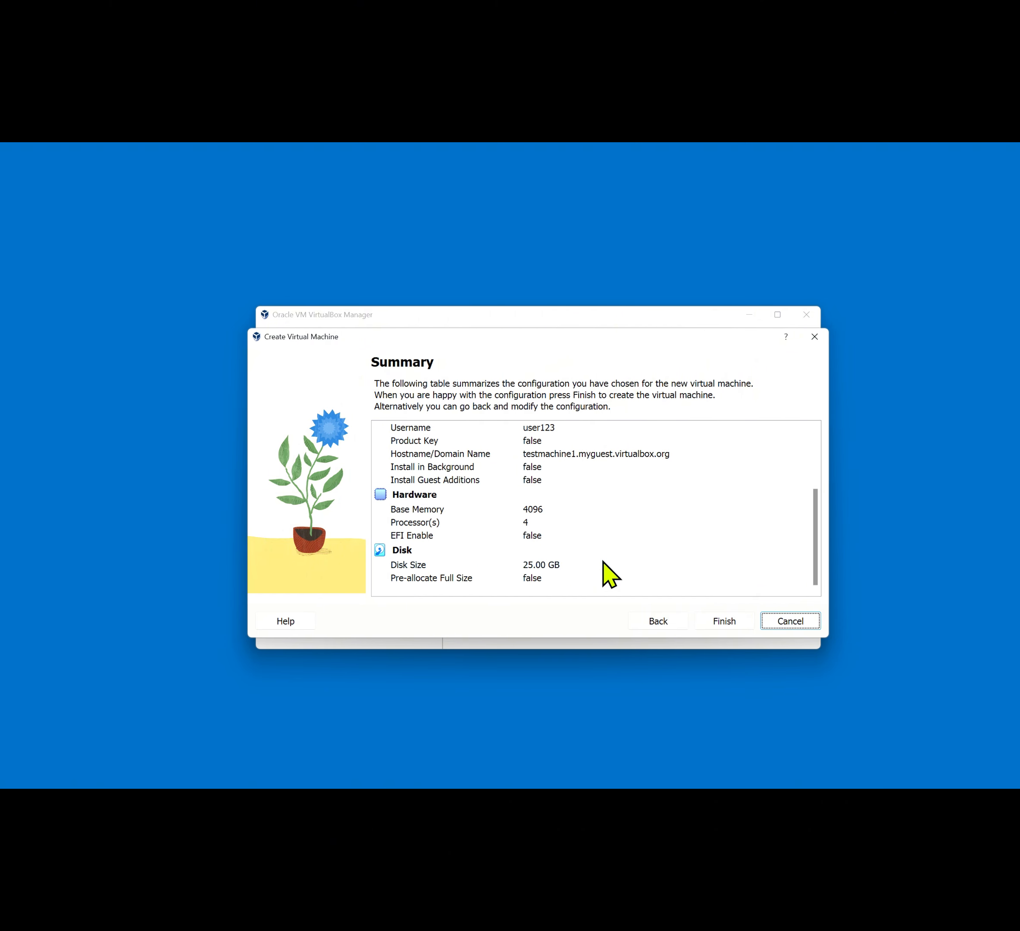
Finish creating testmachine1 and maximize the VirtualBox Manager to watch it start running
left_click(723, 625)
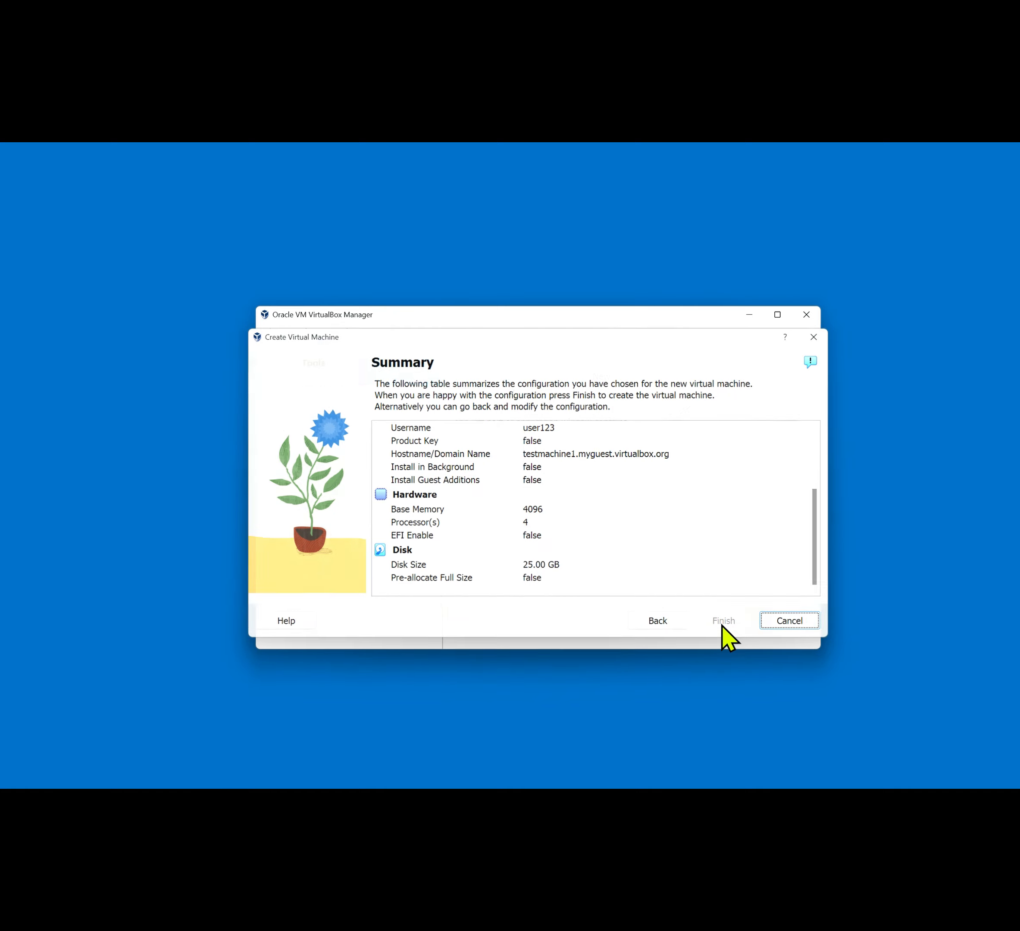
left_click(777, 316)
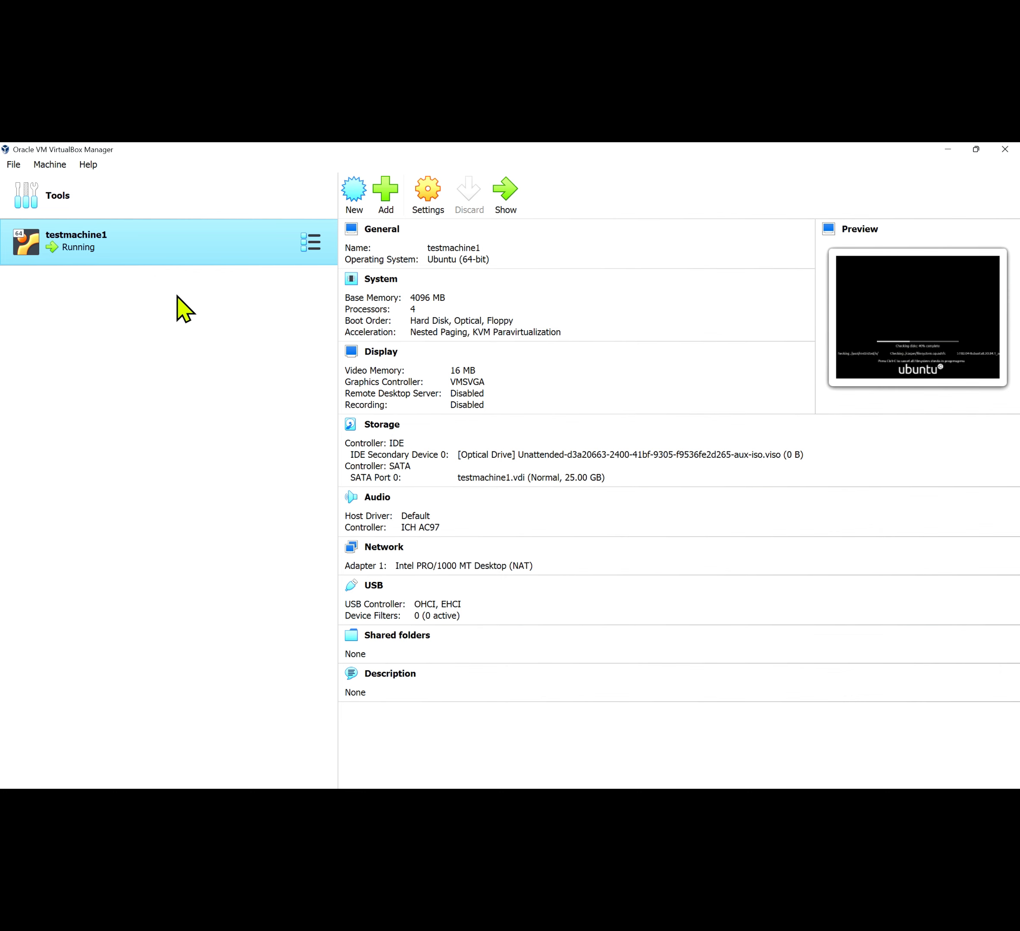
Show testmachine1's window maximized and browse its Input, Devices, View and Machine menus
double_click(199, 257)
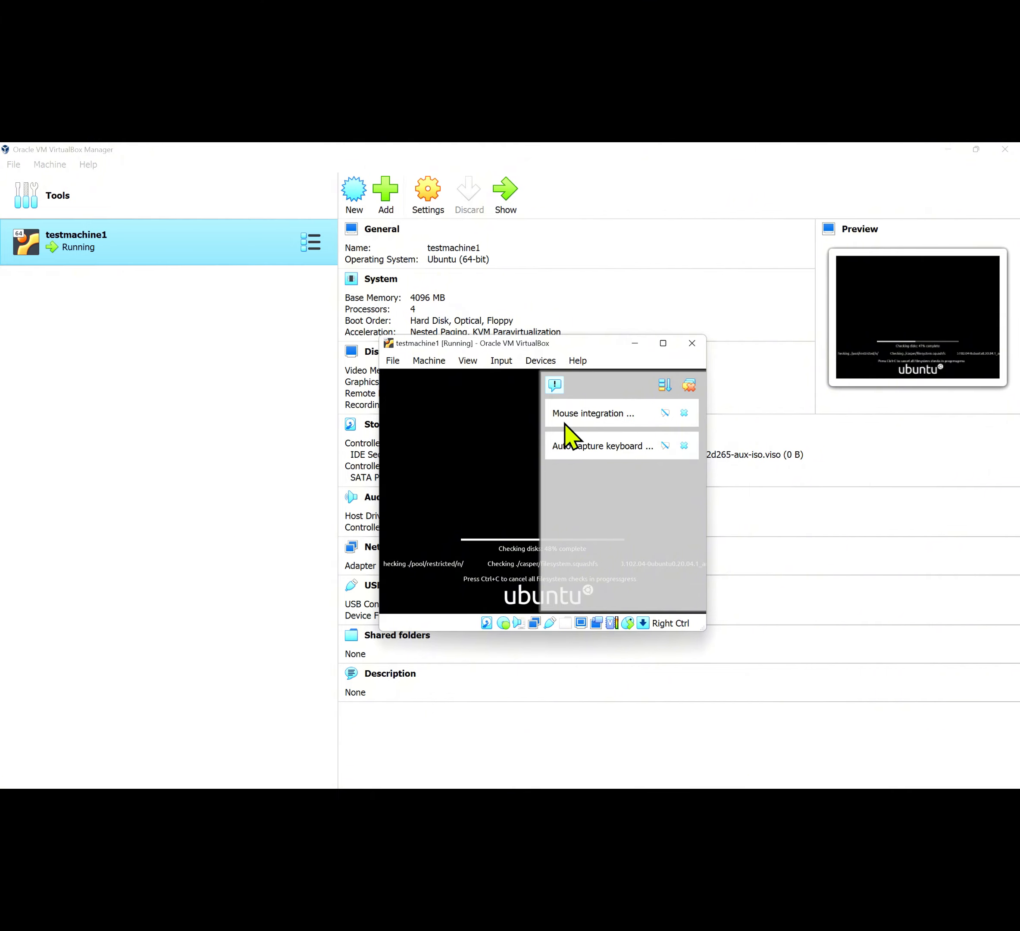
left_click(663, 343)
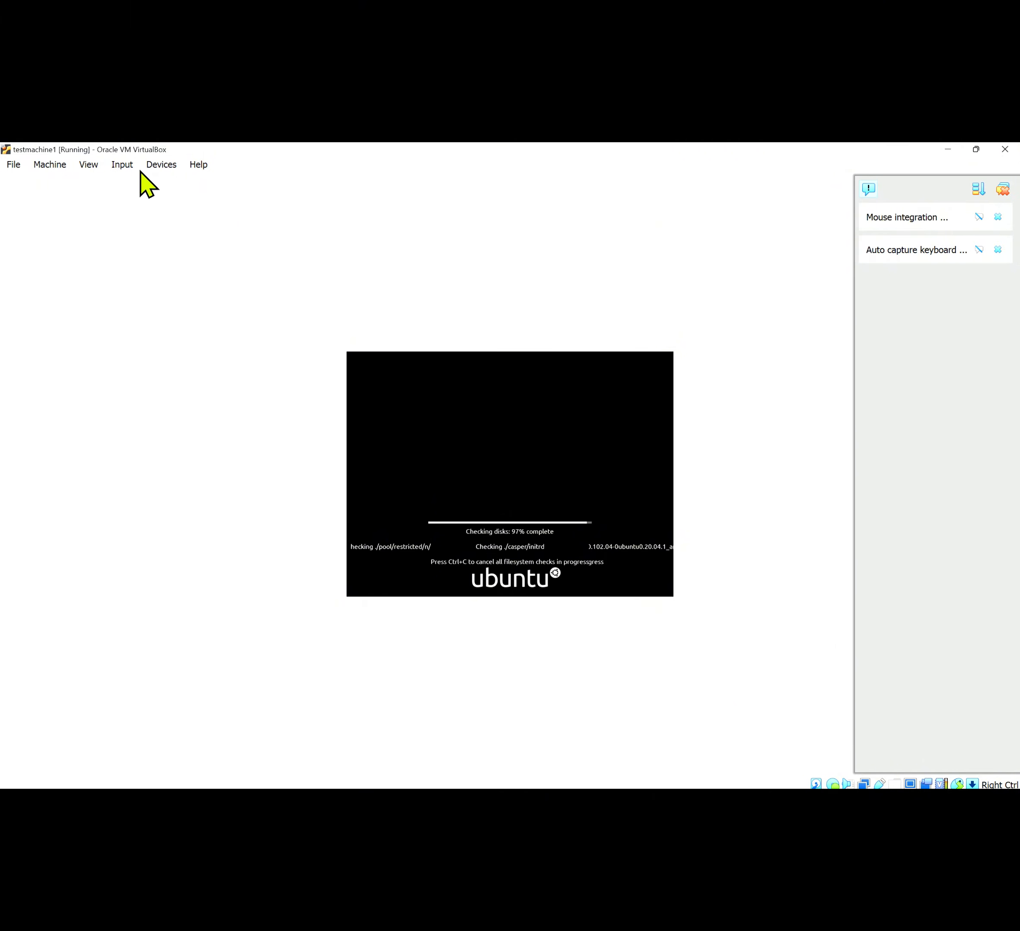
left_click(121, 163)
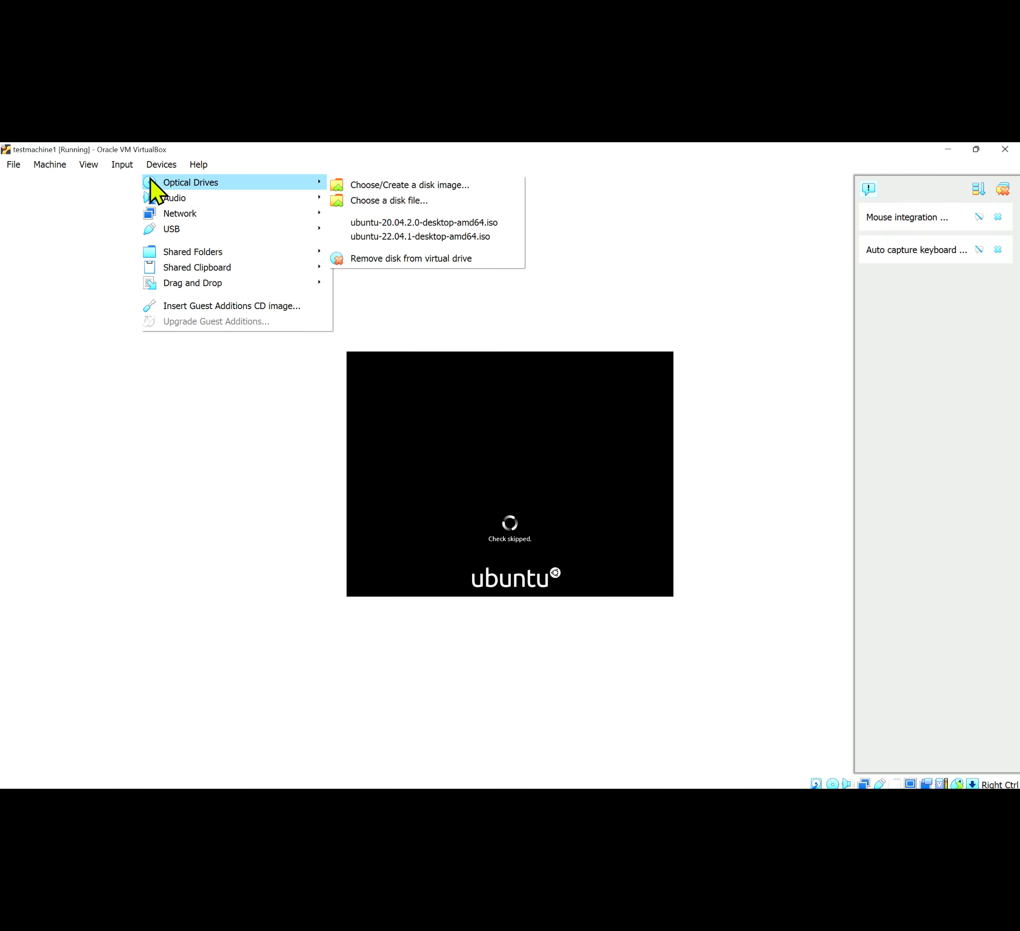
mouse_move(146, 183)
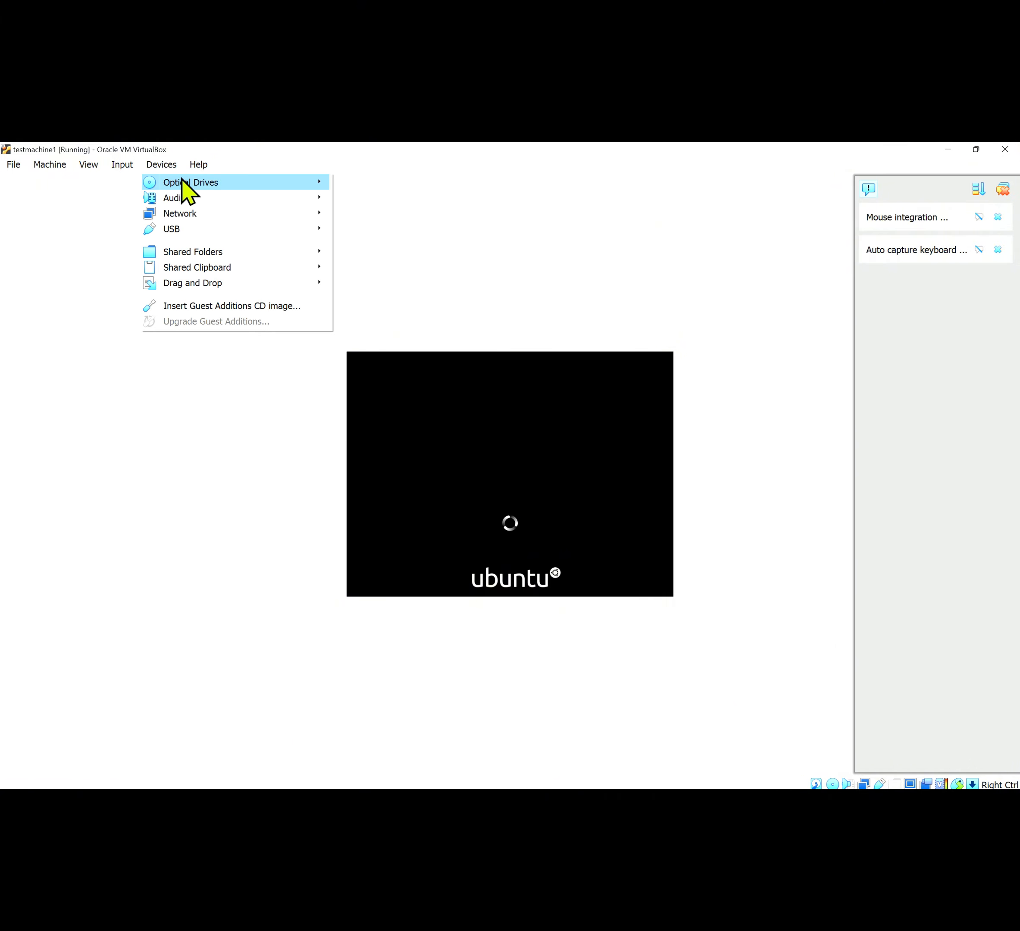
mouse_move(198, 195)
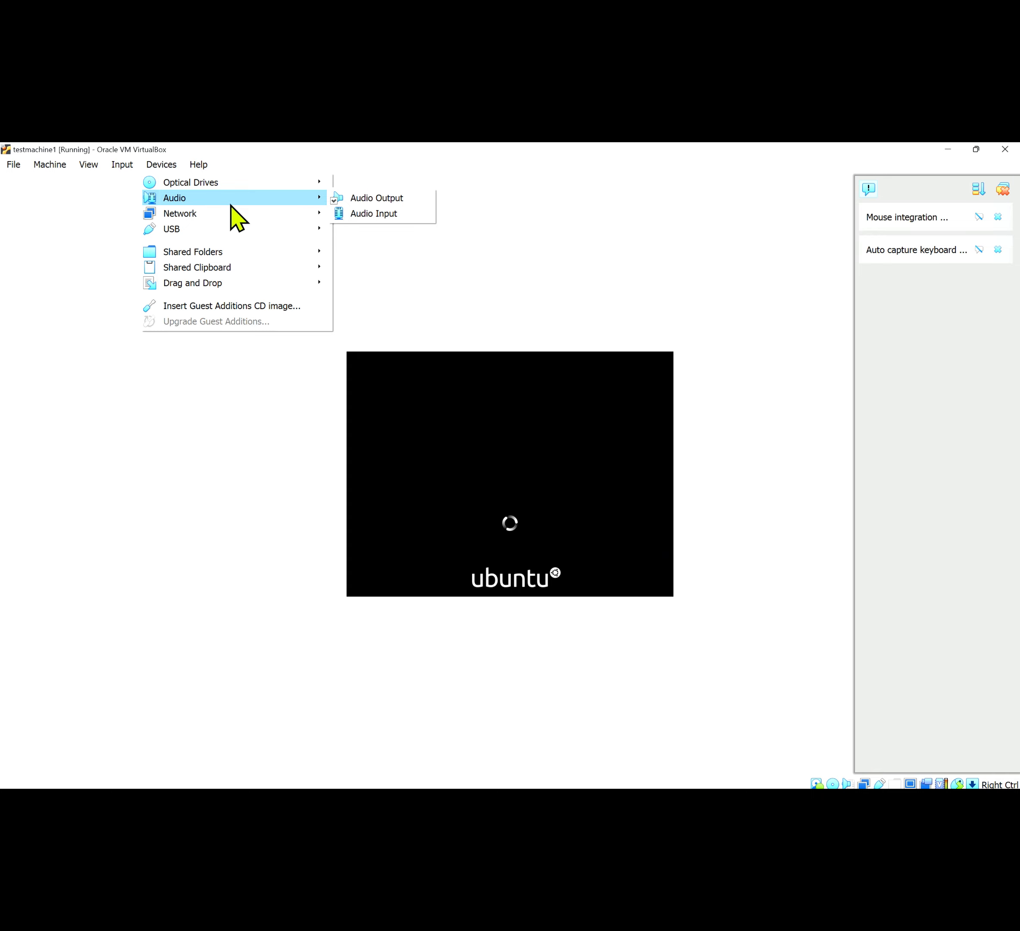
mouse_move(90, 167)
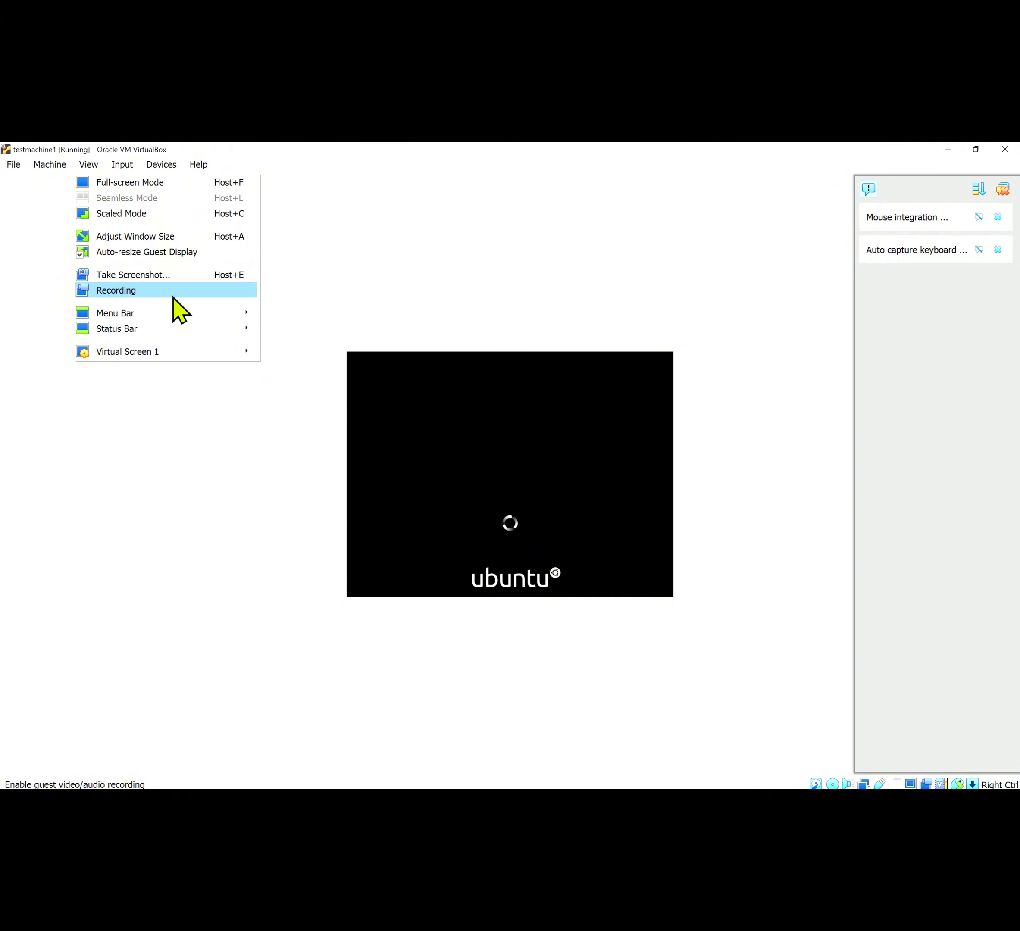
left_click(49, 165)
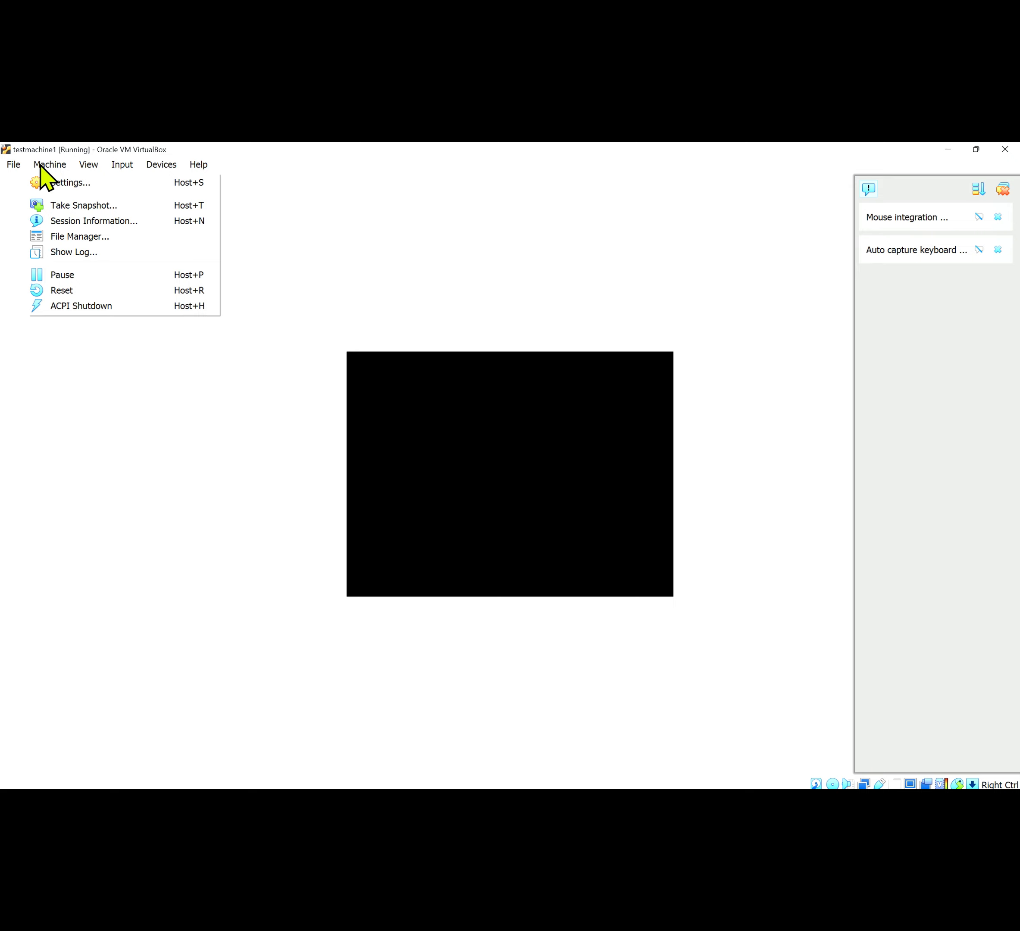
Open testmachine1's Settings, check the Advanced and Description tabs, then view System's 4096 MB memory
left_click(66, 185)
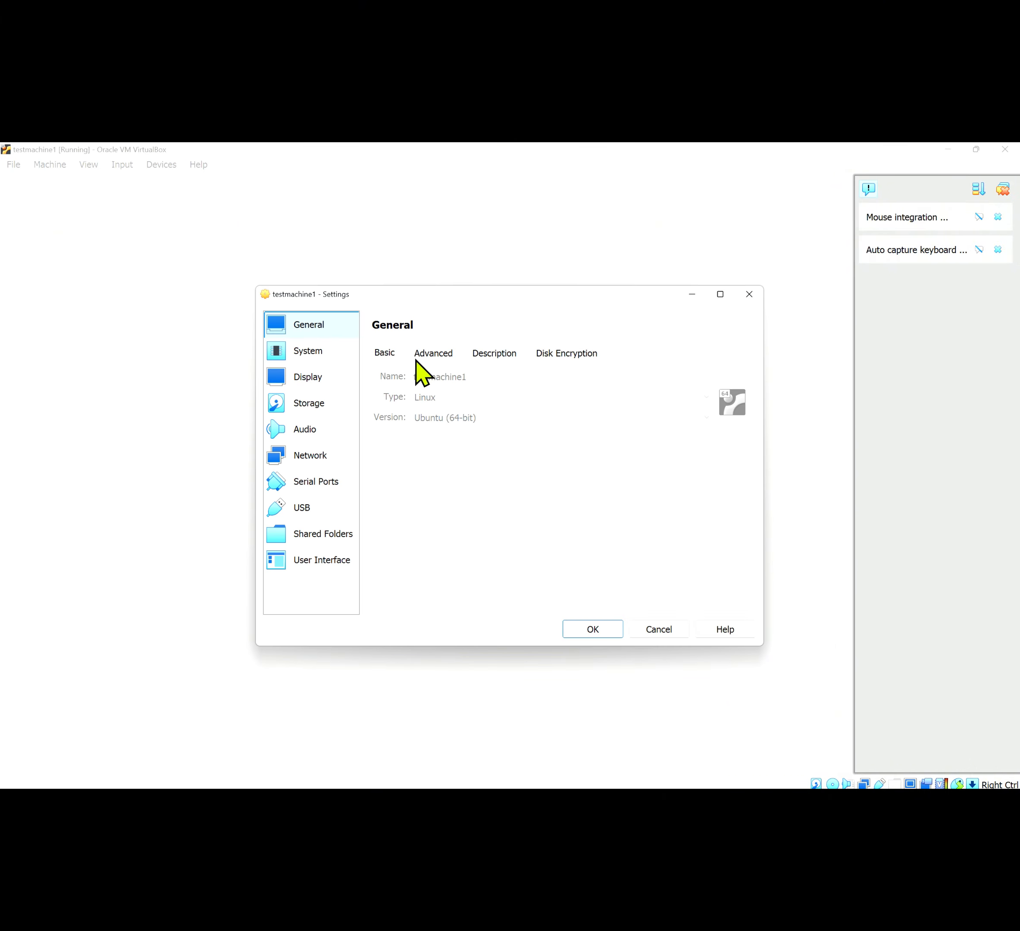
left_click(438, 357)
left_click(484, 356)
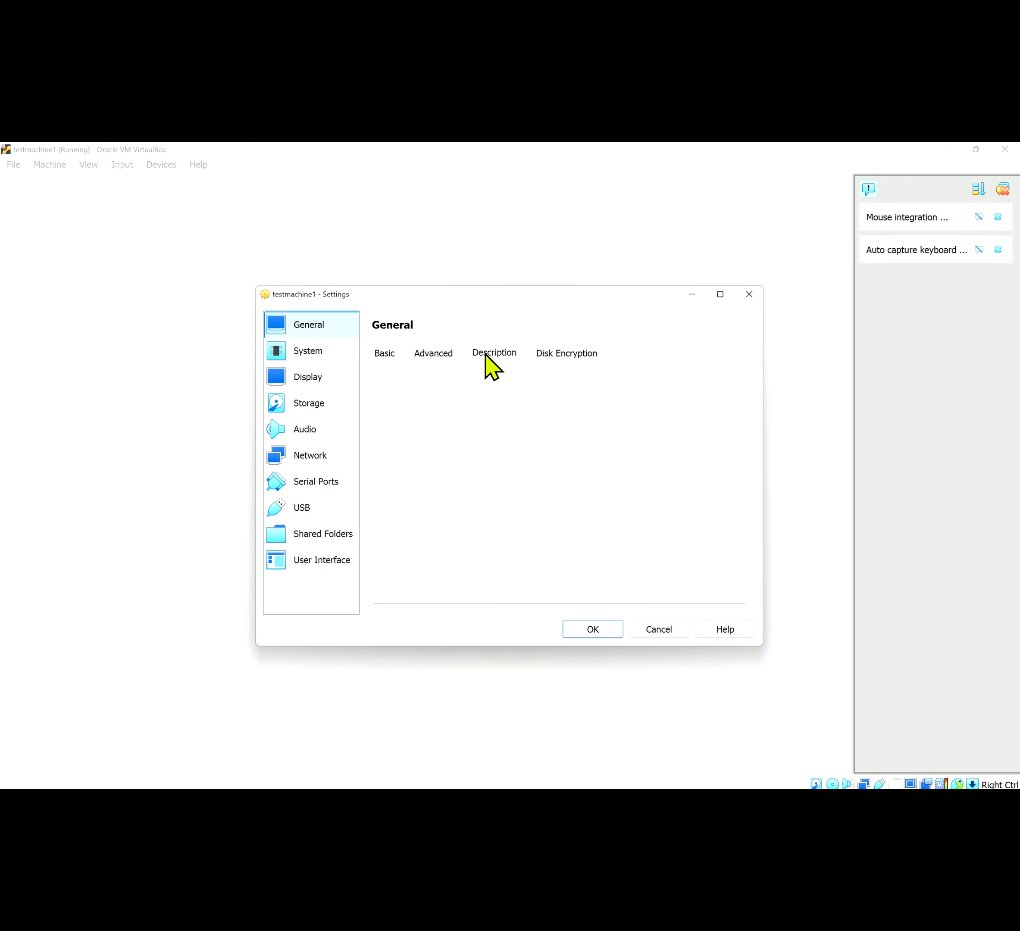
left_click(318, 356)
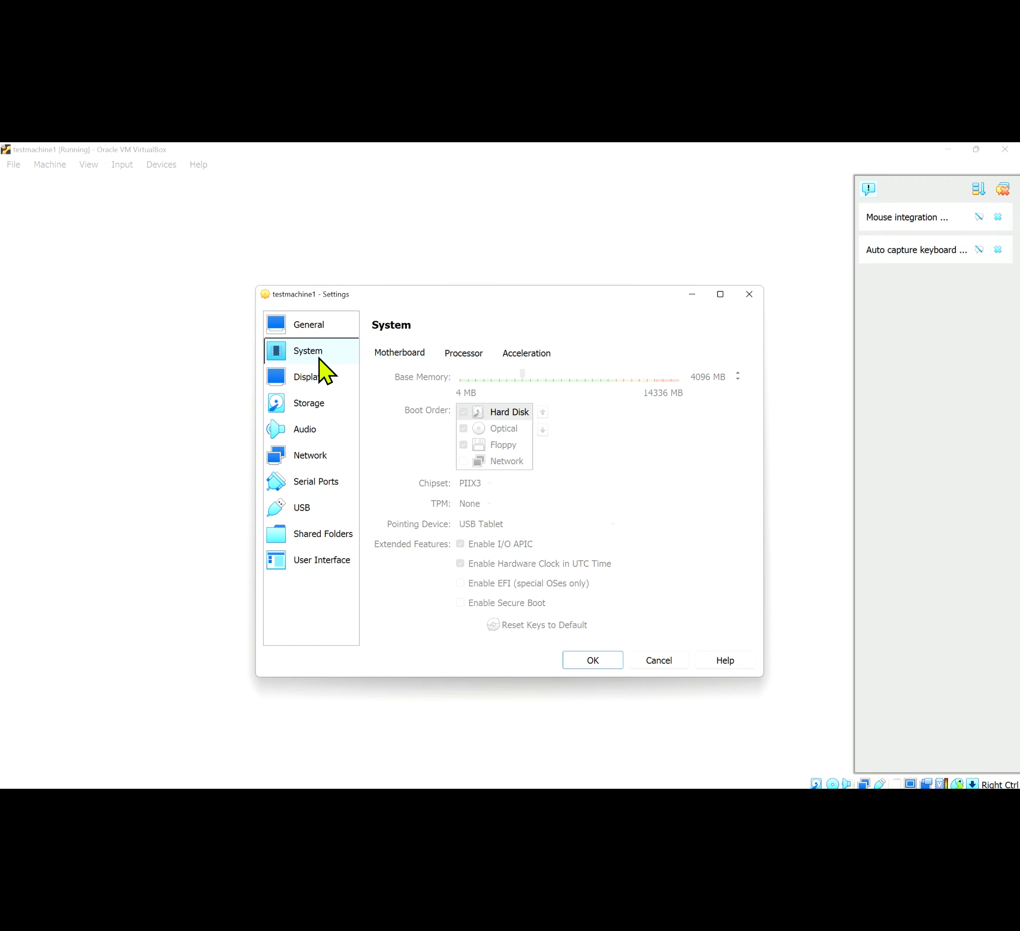
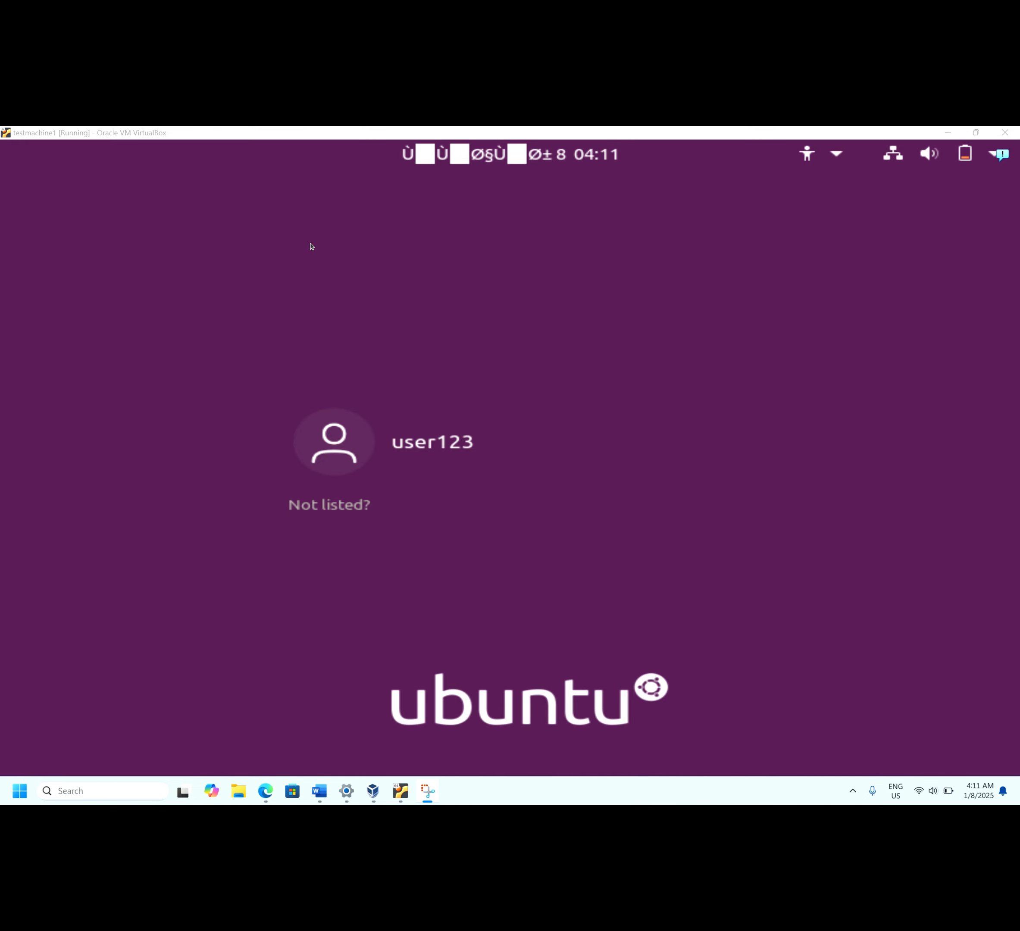
Log in to the Ubuntu guest by selecting the user account and entering its password
left_click(356, 471)
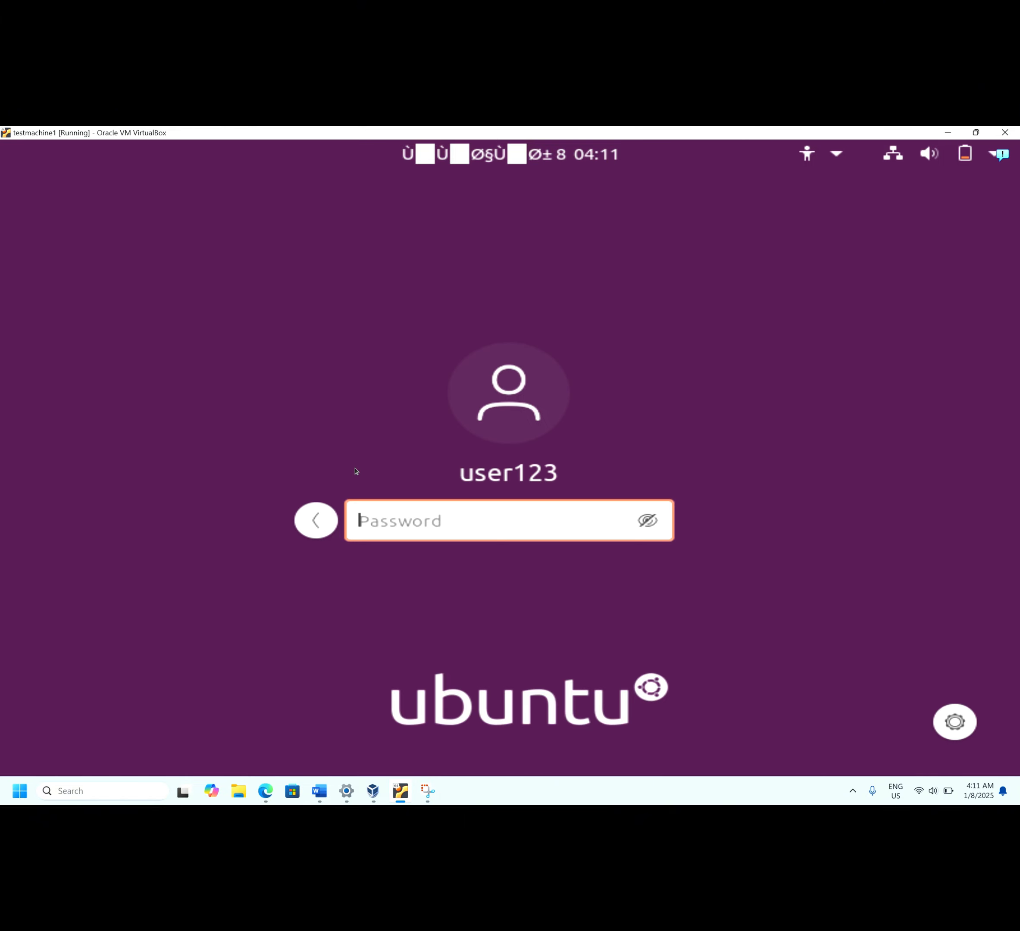
type("********")
key("Return")
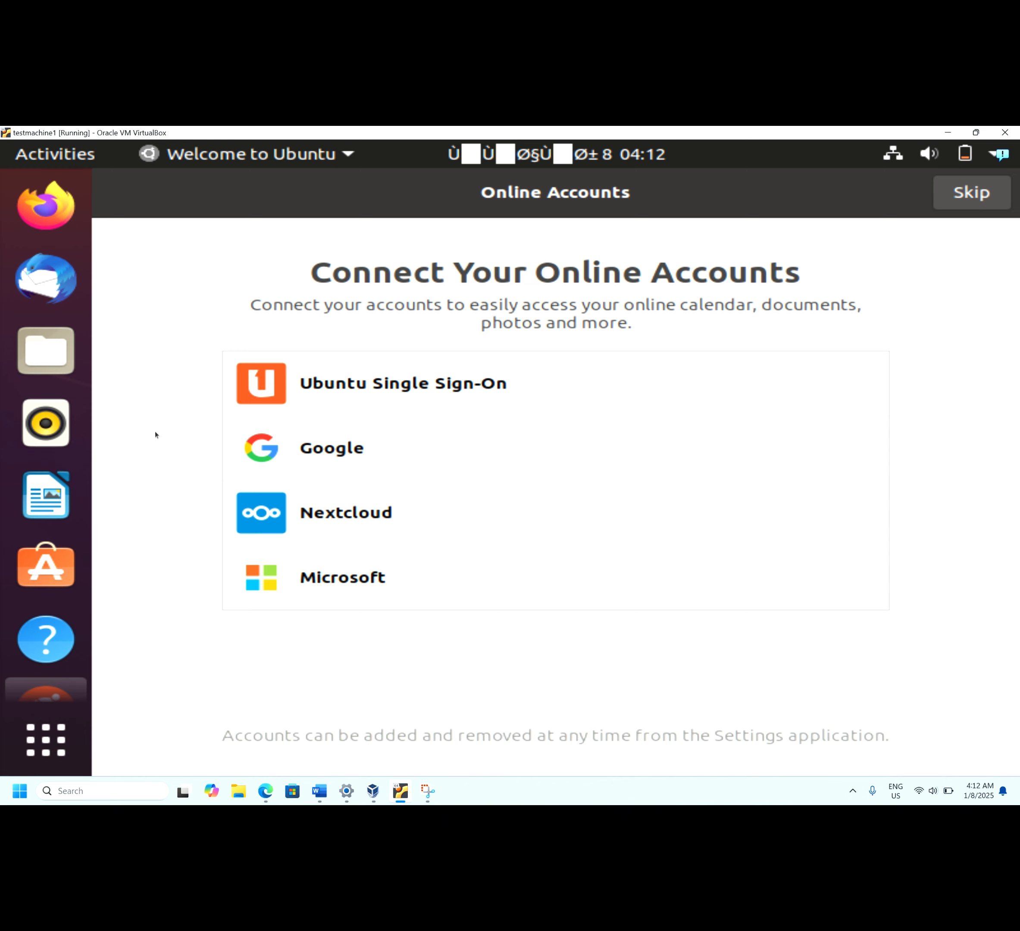
Skip Online Accounts and Livepatch, choose 'No, don't send system info', leave location services off, and finish
left_click(949, 203)
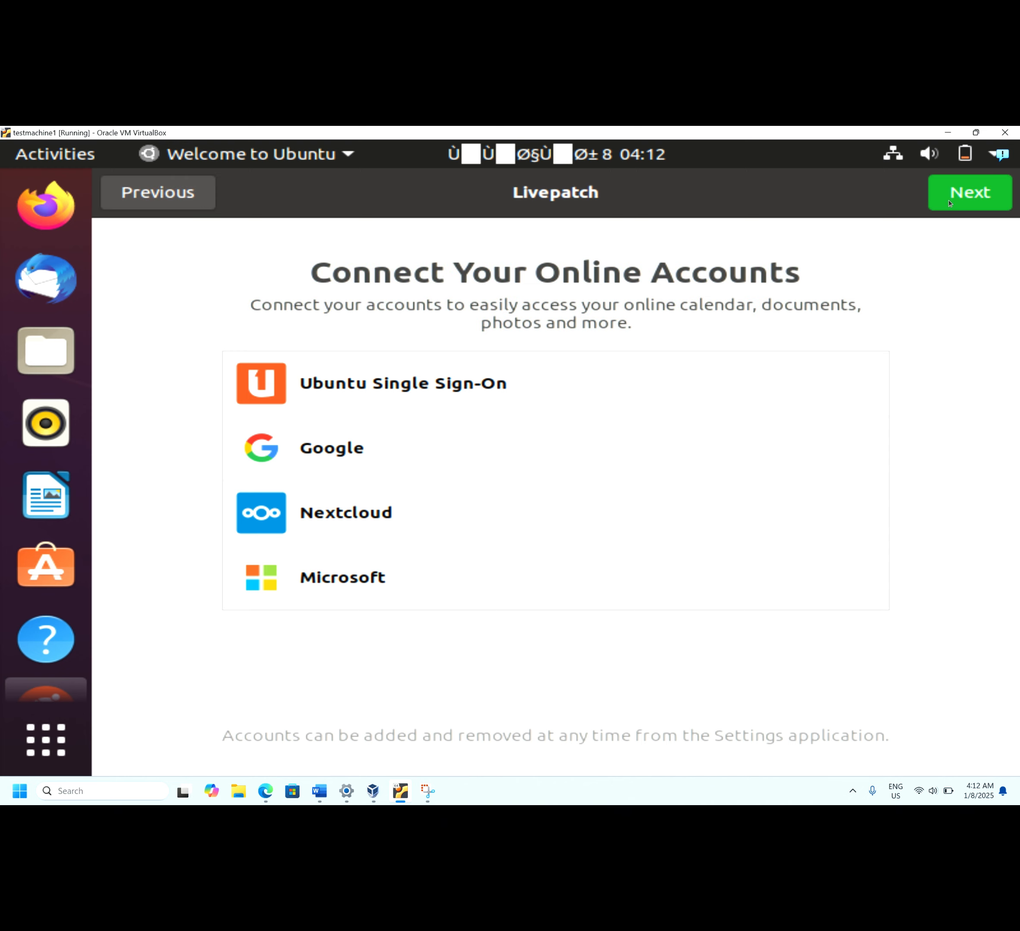
left_click(949, 203)
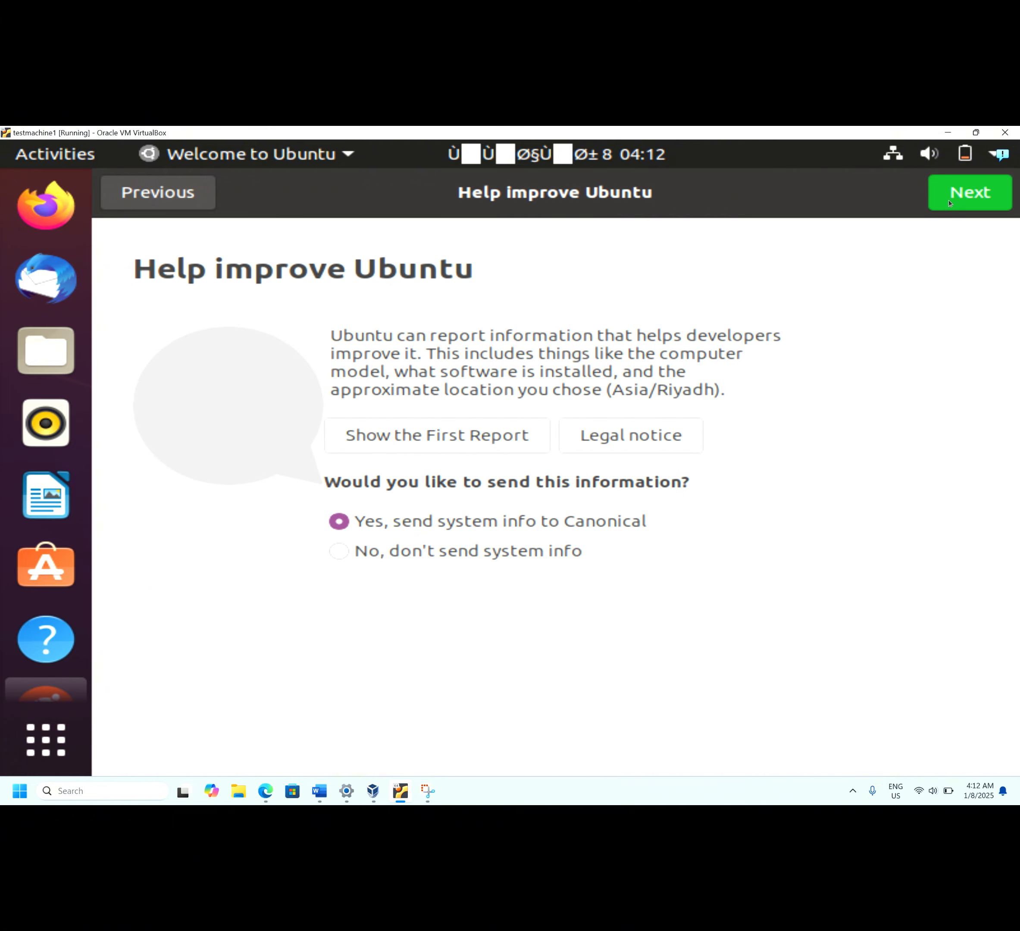
left_click(340, 552)
left_click(982, 184)
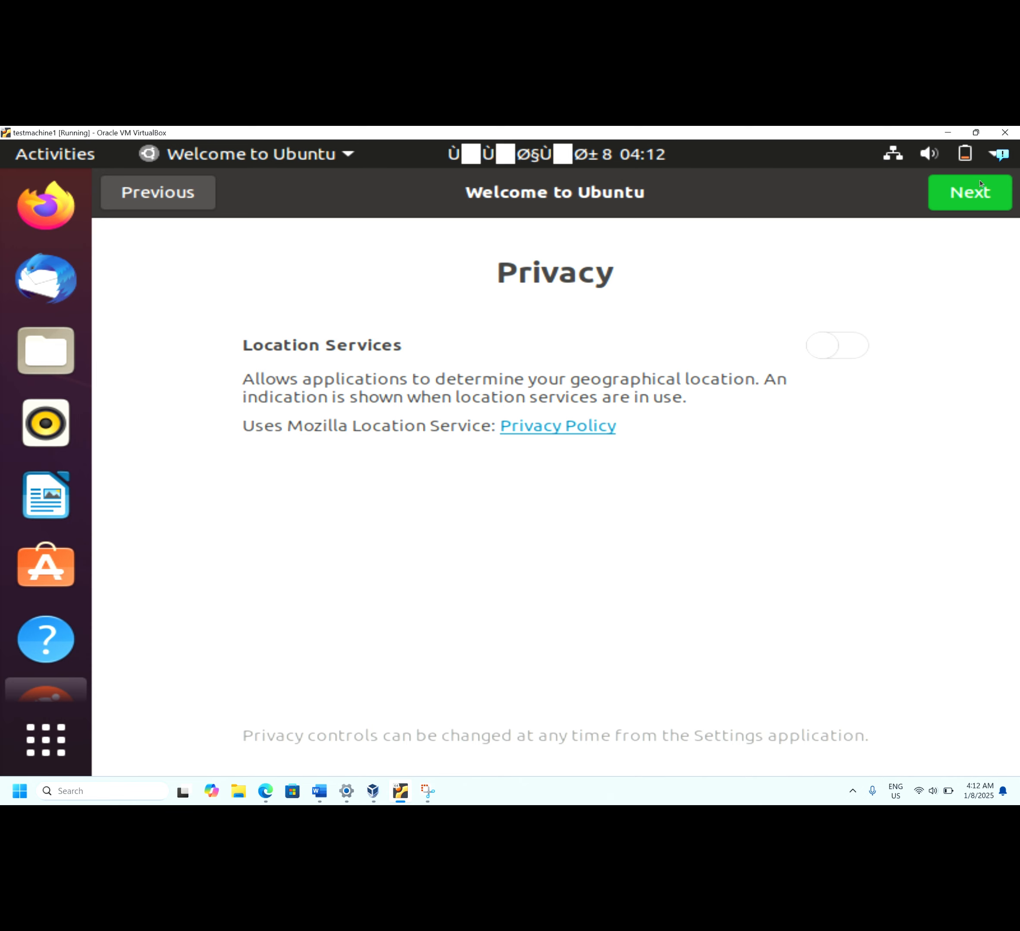
left_click(980, 184)
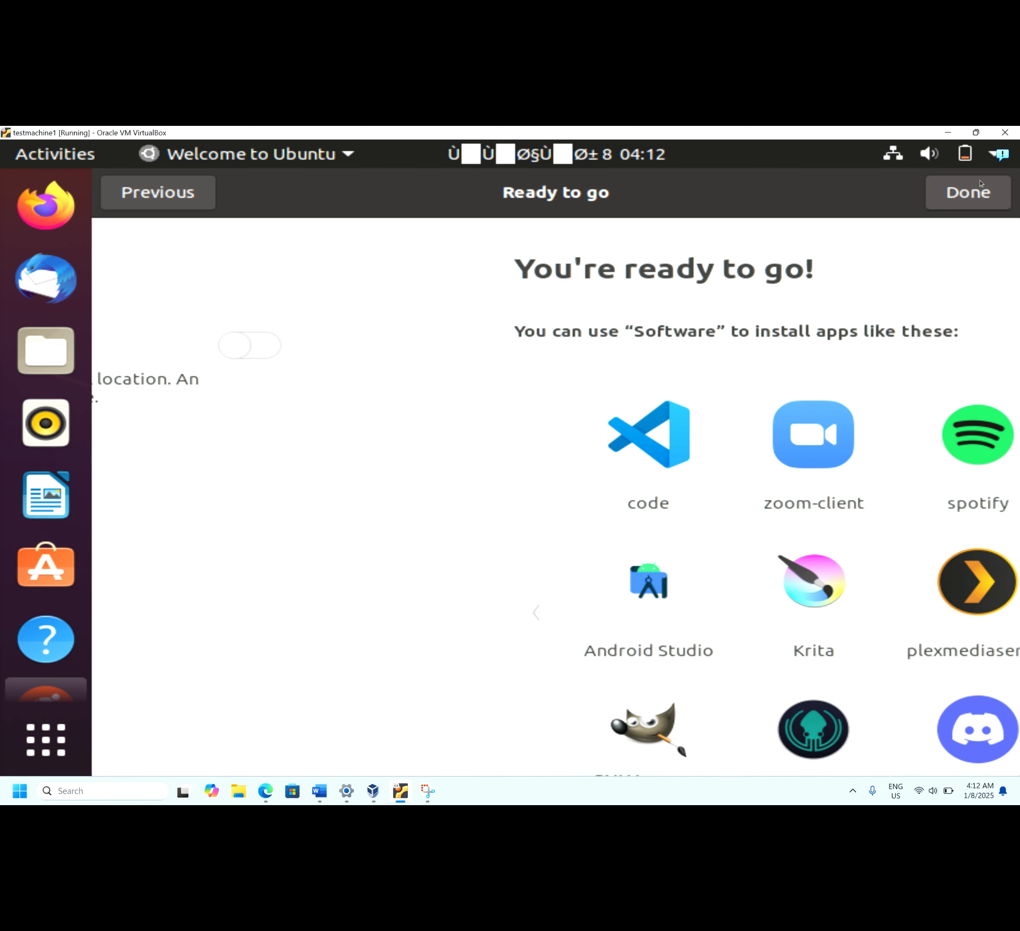
left_click(981, 184)
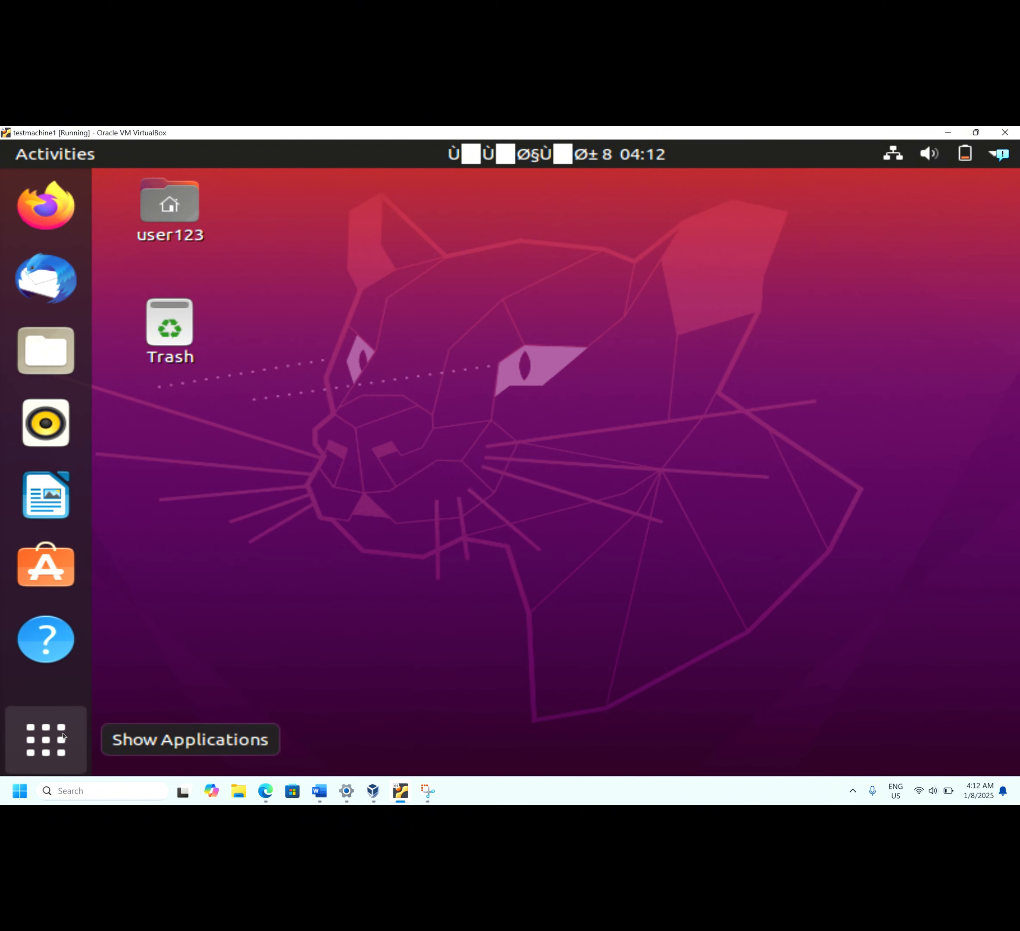
Open the Show Applications grid from the bottom of the Ubuntu dock
left_click(60, 748)
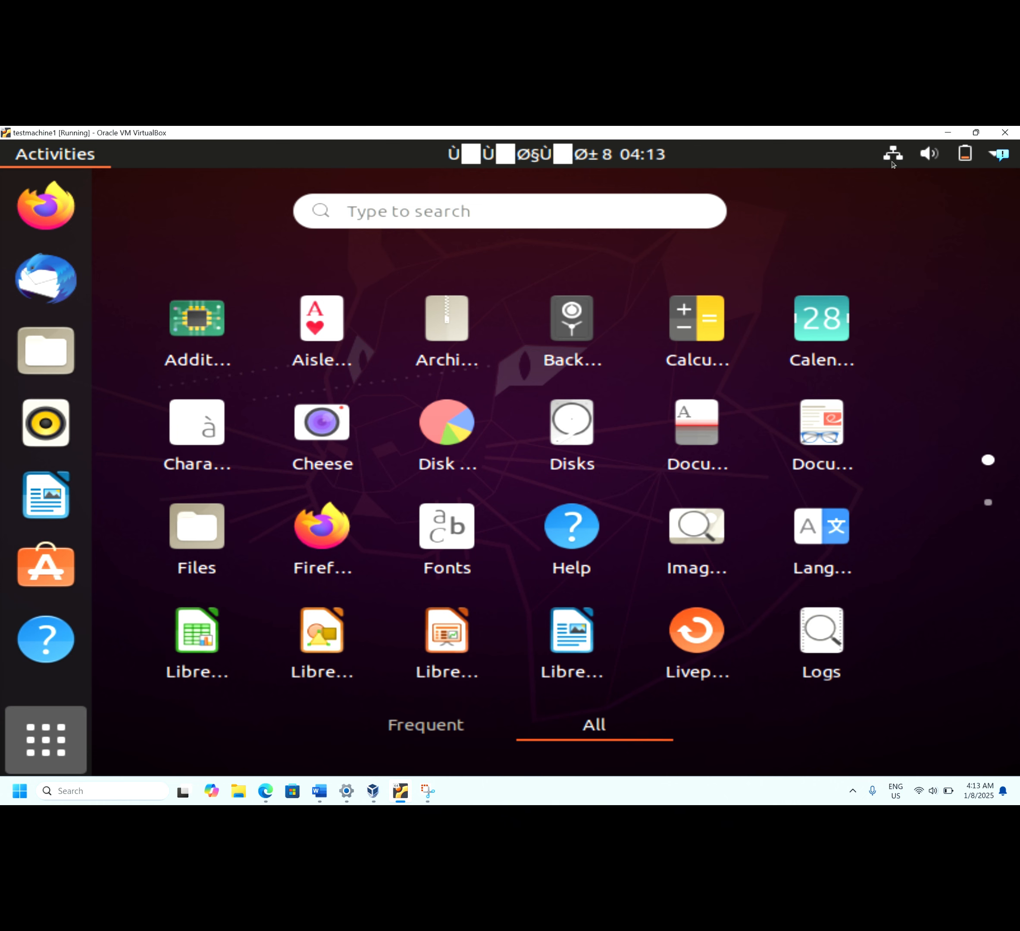
Shut down the Ubuntu guest via the top-right system menu's Power Off option and confirm
left_click(931, 154)
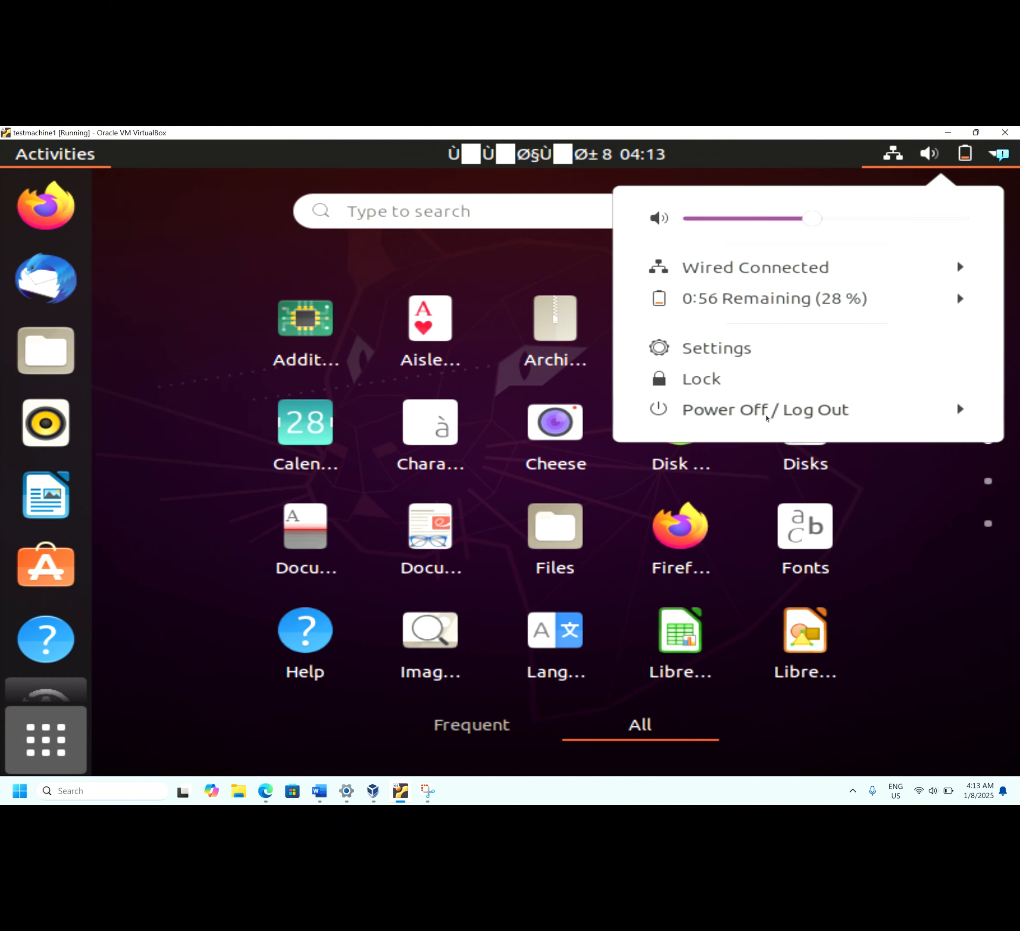
left_click(766, 416)
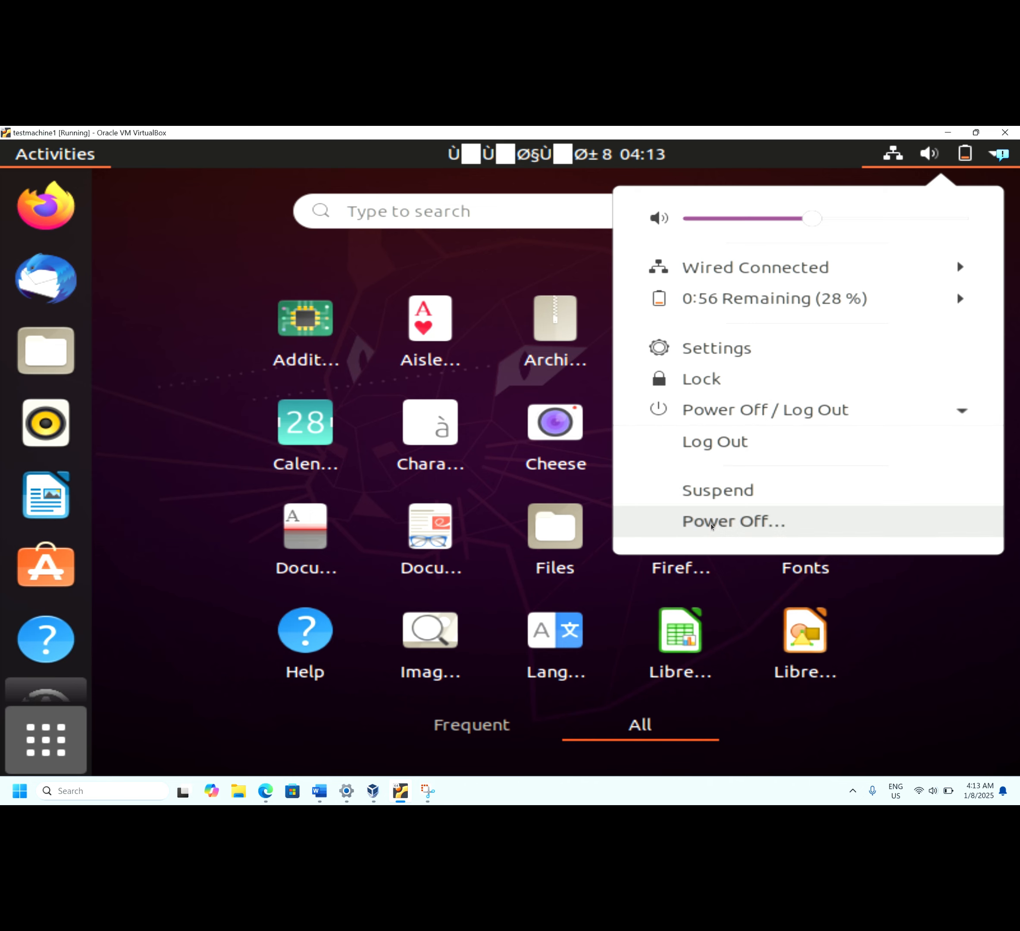
left_click(712, 527)
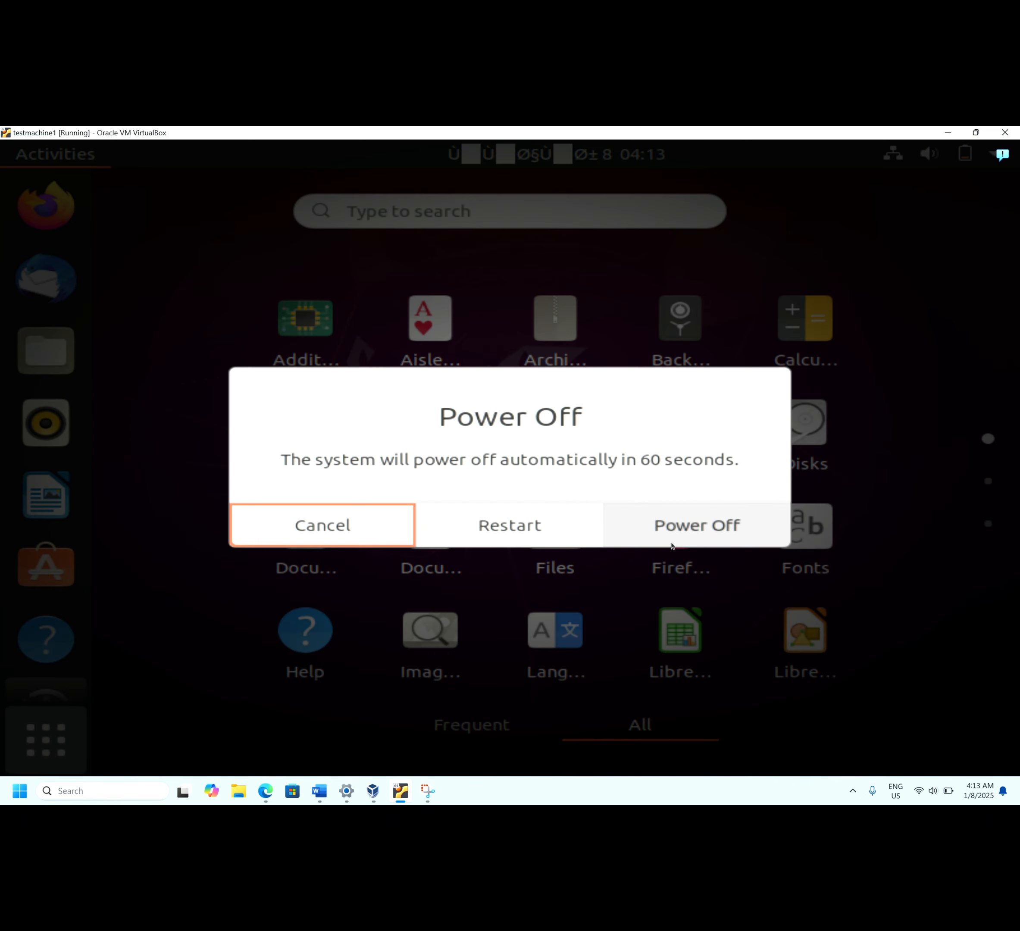
left_click(672, 545)
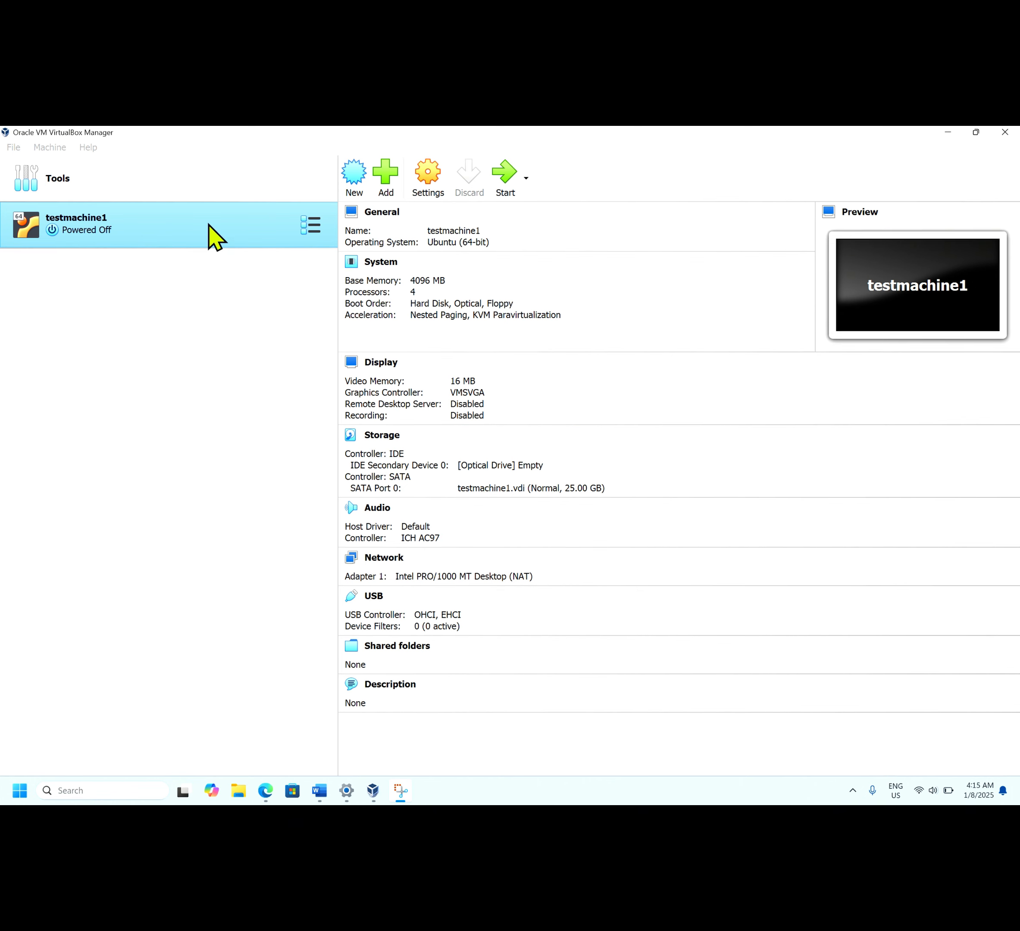
Choose Remove… from testmachine1's right-click menu in the VirtualBox Manager list
right_click(209, 225)
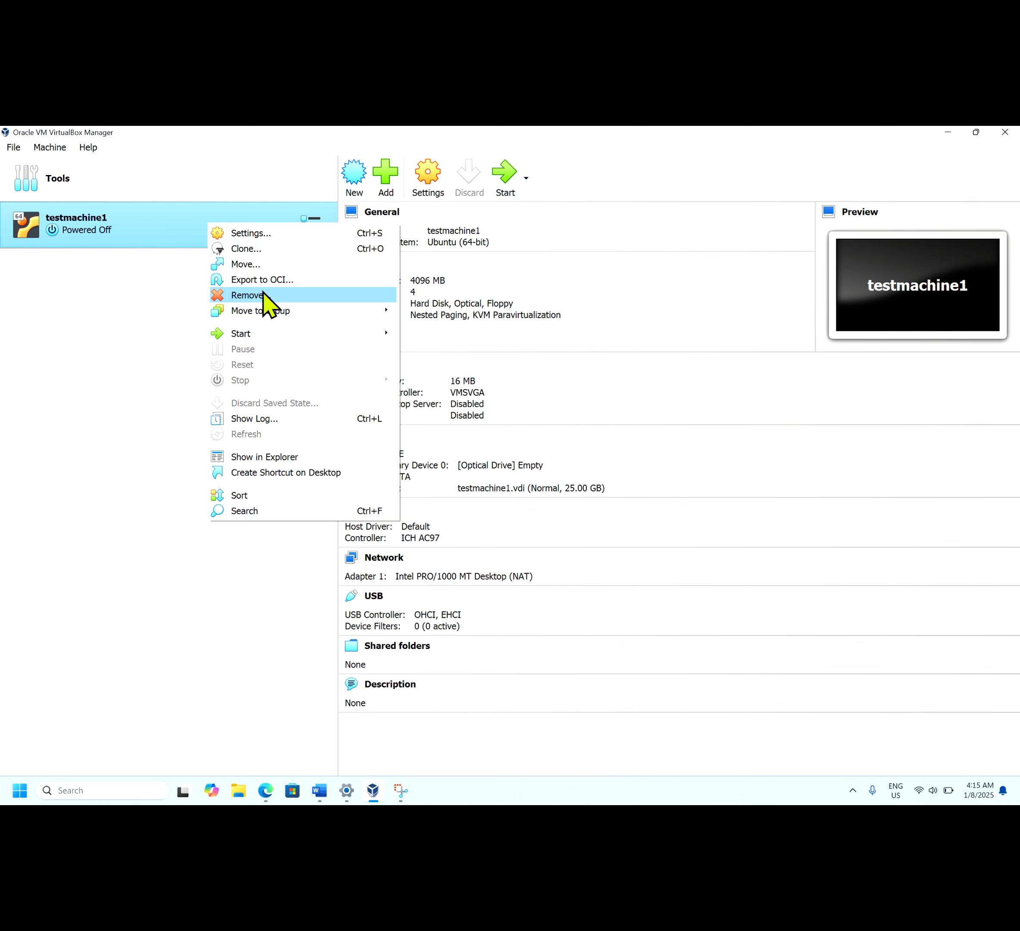
mouse_move(259, 339)
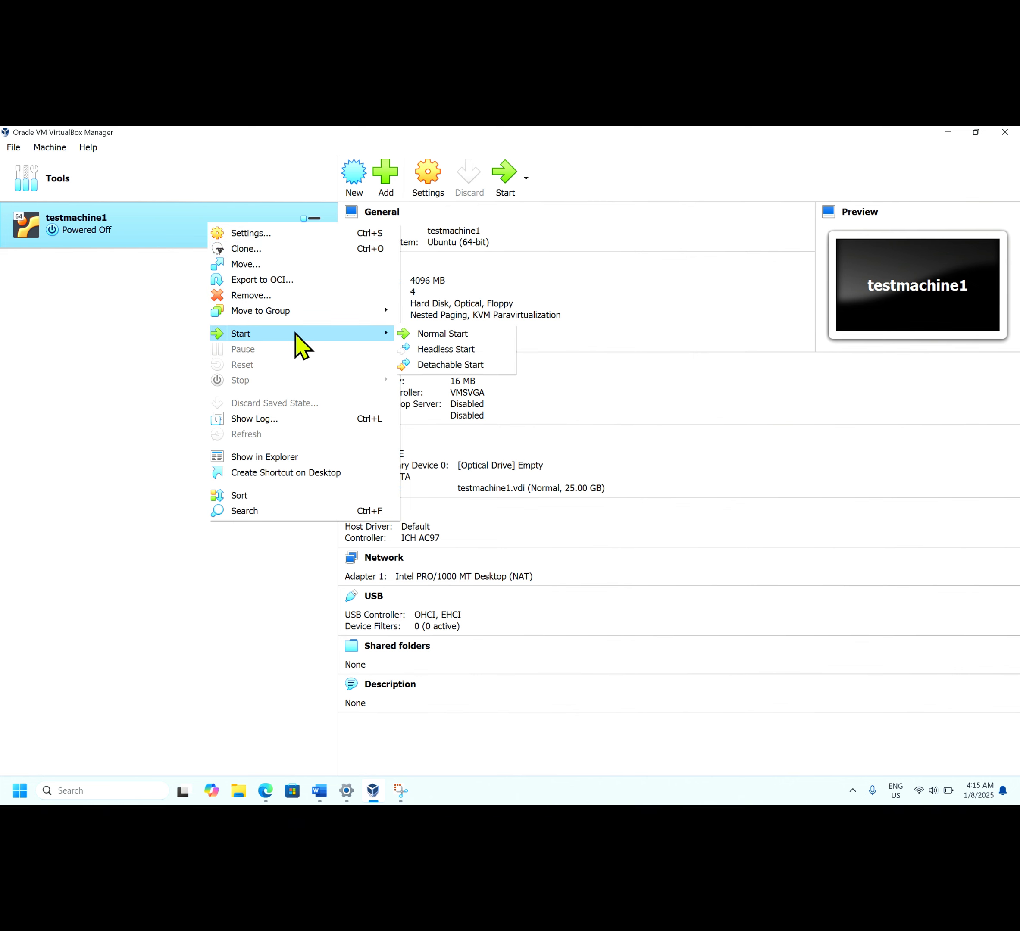
left_click(263, 295)
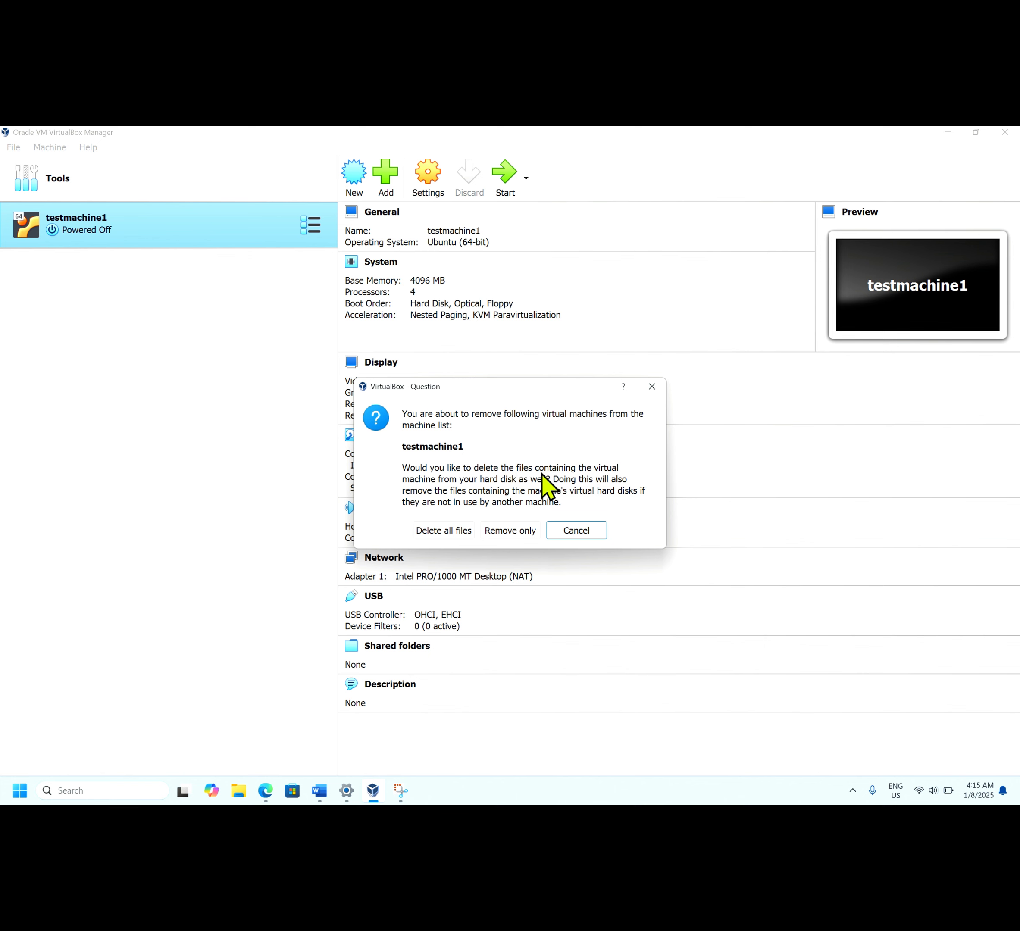